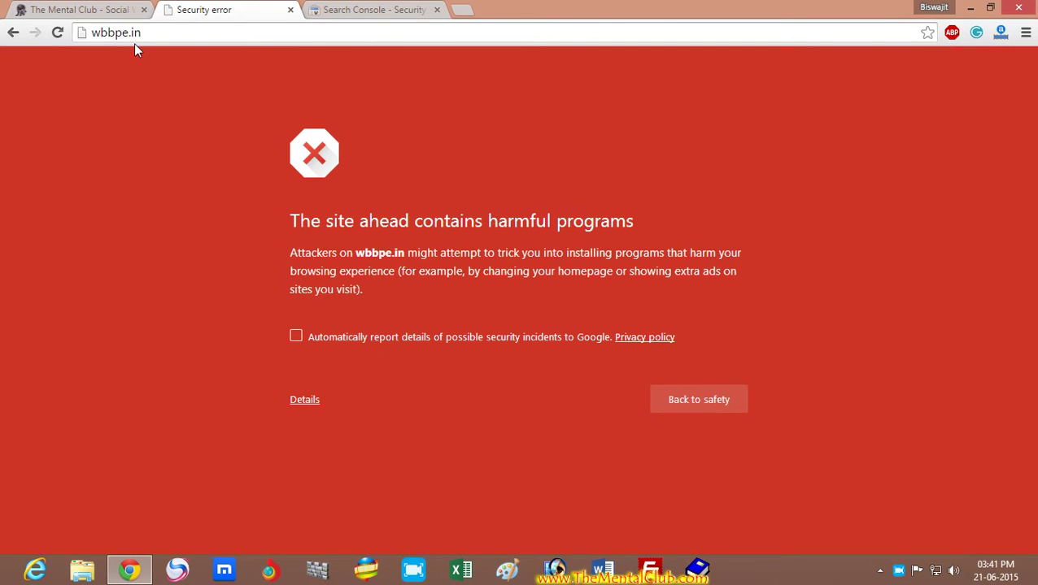
Step: Copy the blocked wbbpe.in address, view the site in another browser, and close that browser window
{"action": "left_click", "coordinate": [155, 35]}
{"action": "left_click", "coordinate": [453, 275]}
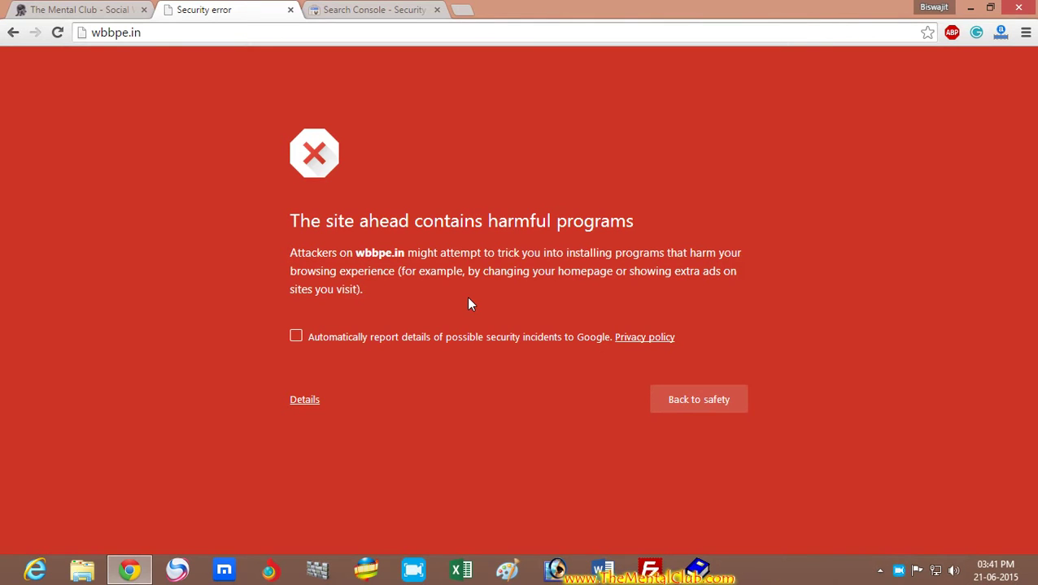
{"action": "left_click", "coordinate": [163, 34]}
{"action": "right_click", "coordinate": [160, 33]}
{"action": "left_click", "coordinate": [207, 93]}
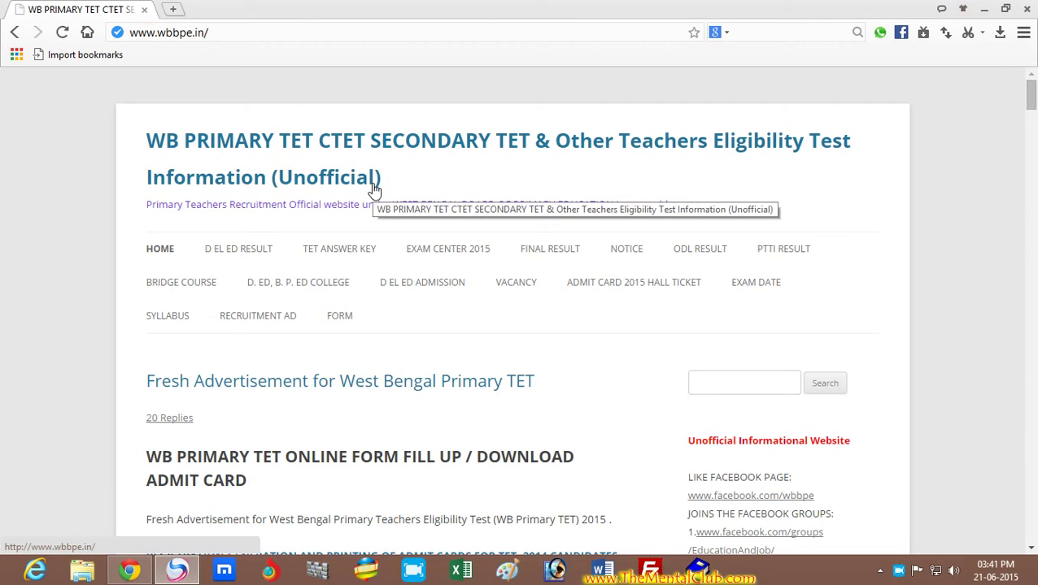
{"action": "left_click", "coordinate": [1026, 8]}
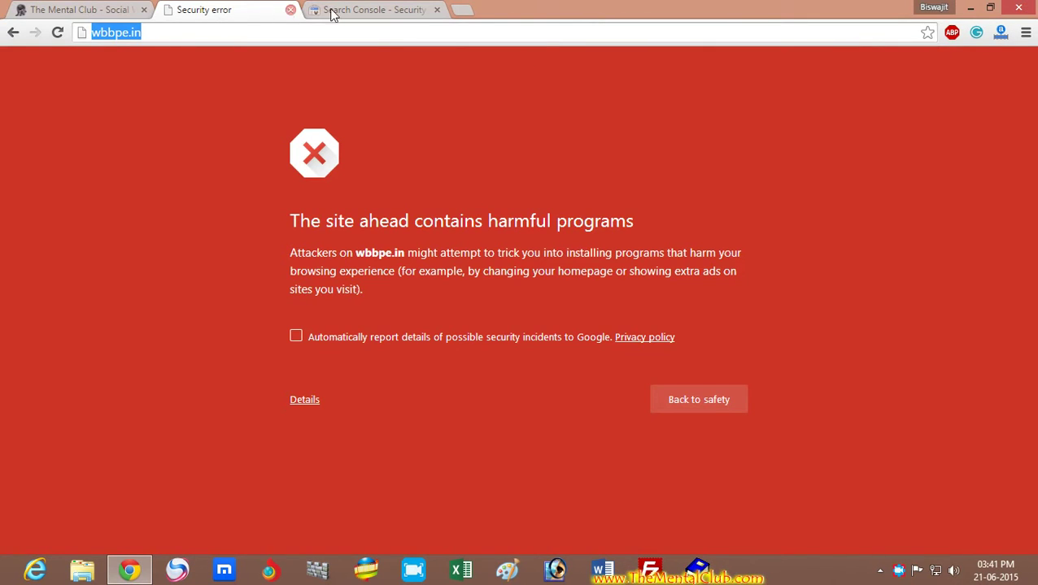
Step: Search Google for wbbpe.in in a new tab, review the results, and close the search tab
{"action": "left_click", "coordinate": [462, 13]}
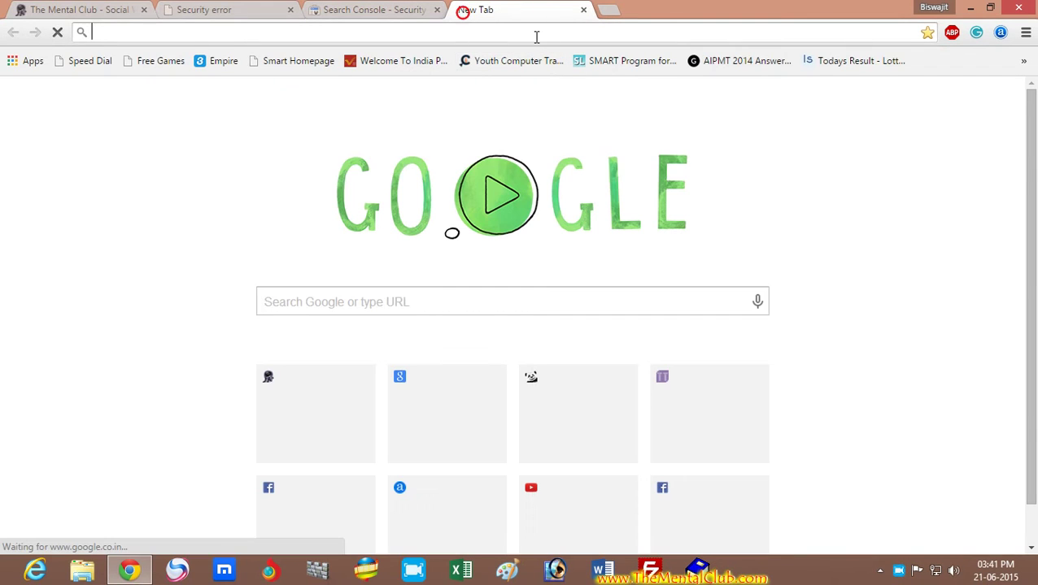
{"action": "type", "text": "wbb"}
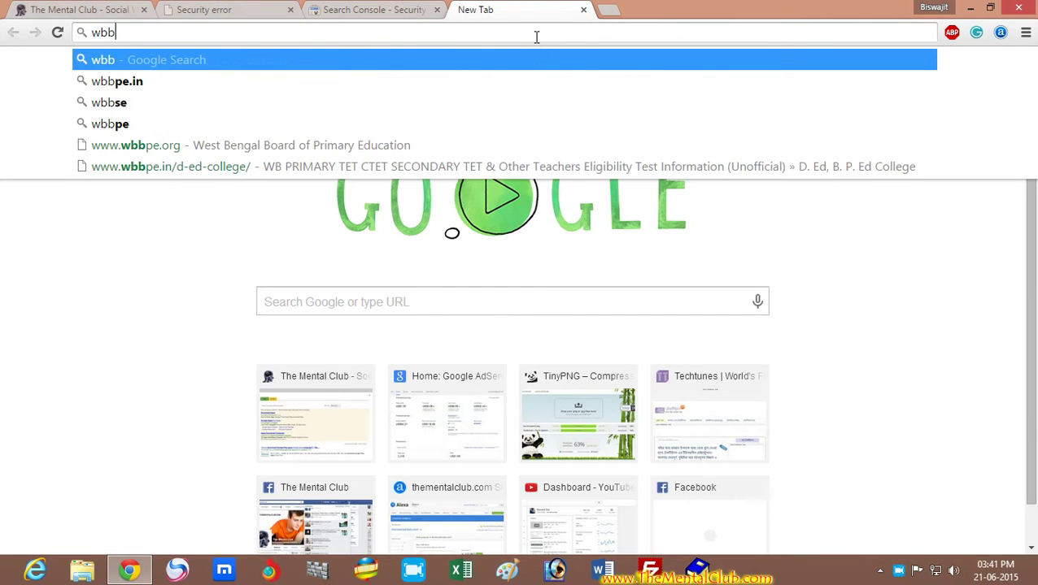
{"action": "left_click", "coordinate": [196, 81]}
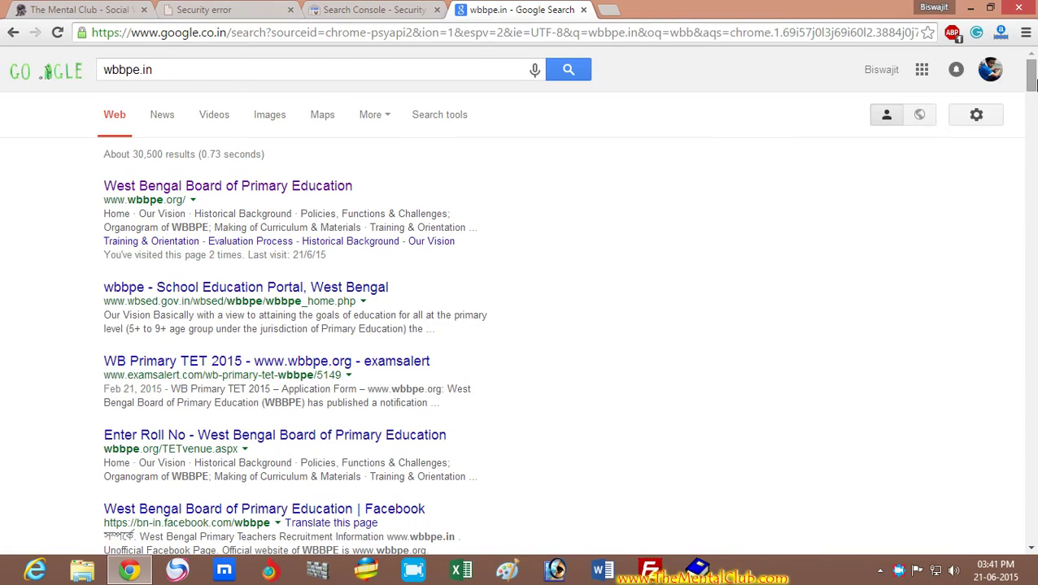
{"action": "mouse_move", "coordinate": [1030, 77]}
{"action": "left_mouse_down"}
{"action": "mouse_move", "coordinate": [1030, 106]}
{"action": "mouse_move", "coordinate": [1033, 59]}
{"action": "left_mouse_up"}
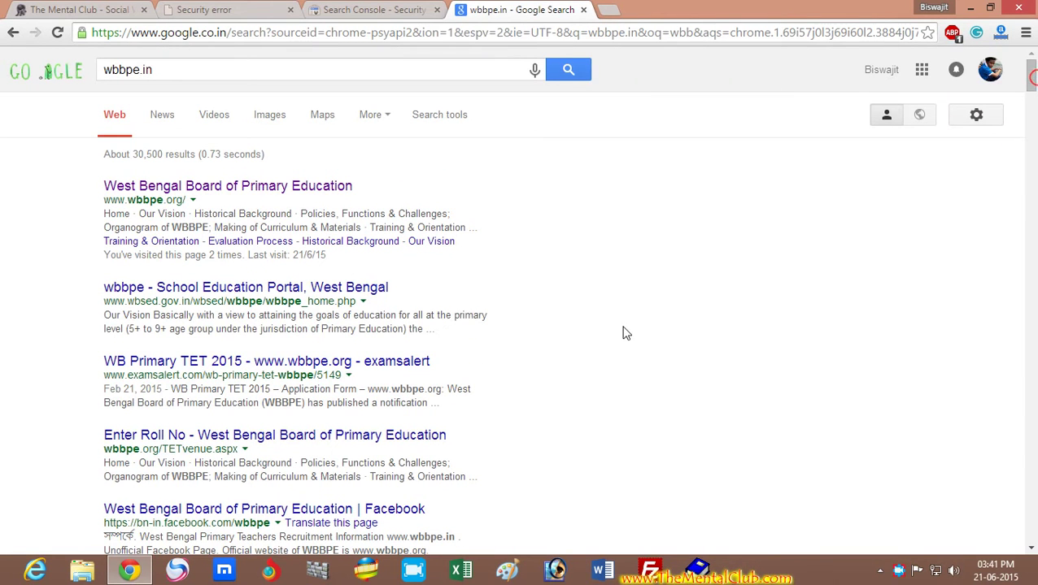
{"action": "key", "text": "F5"}
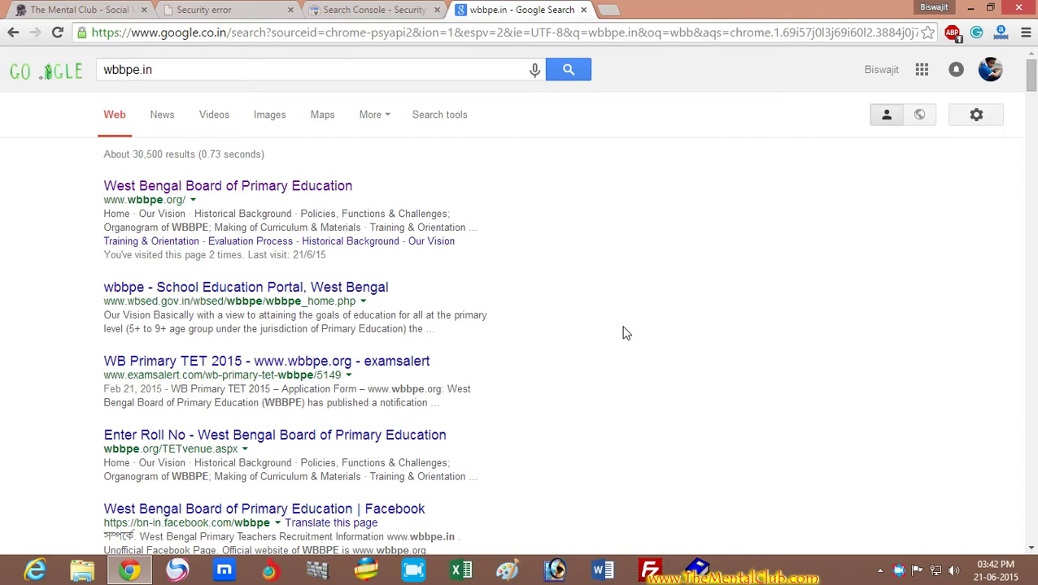
{"action": "left_click", "coordinate": [212, 10]}
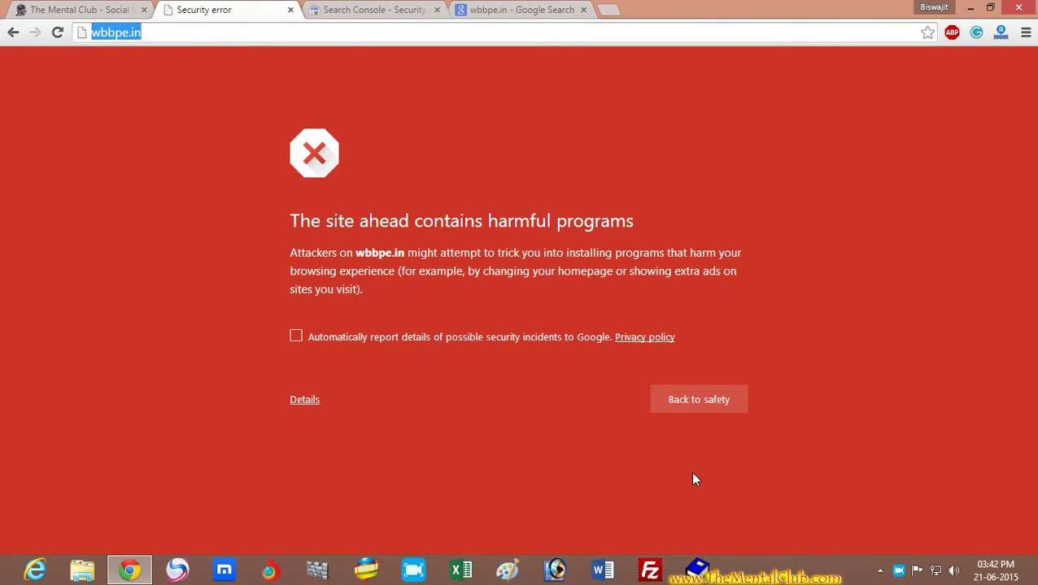
{"action": "left_click", "coordinate": [584, 10]}
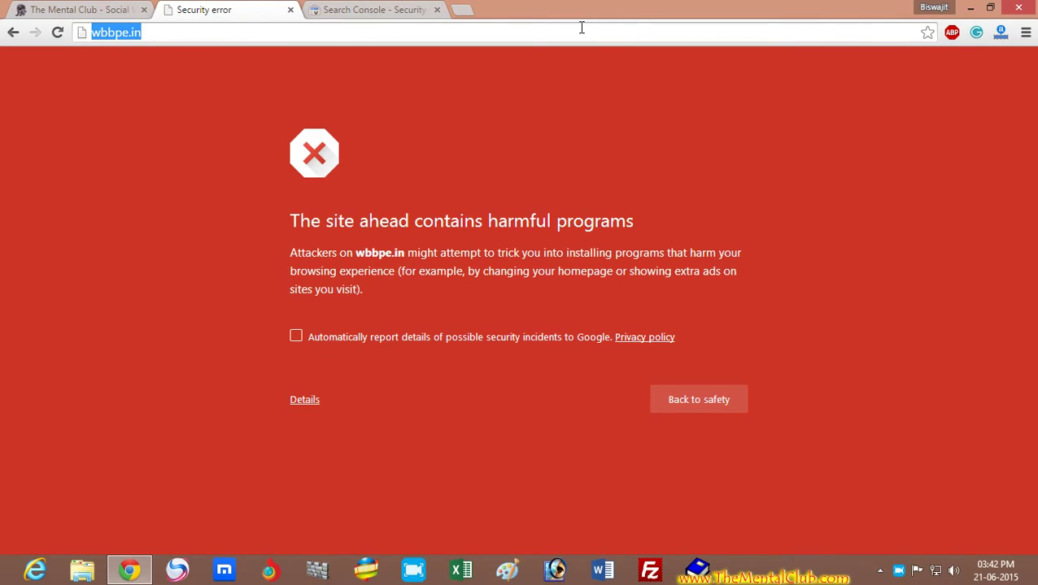
Step: Turn off "Enable phishing and malware protection" in Chrome's advanced settings and close the settings page
{"action": "left_click", "coordinate": [1025, 32]}
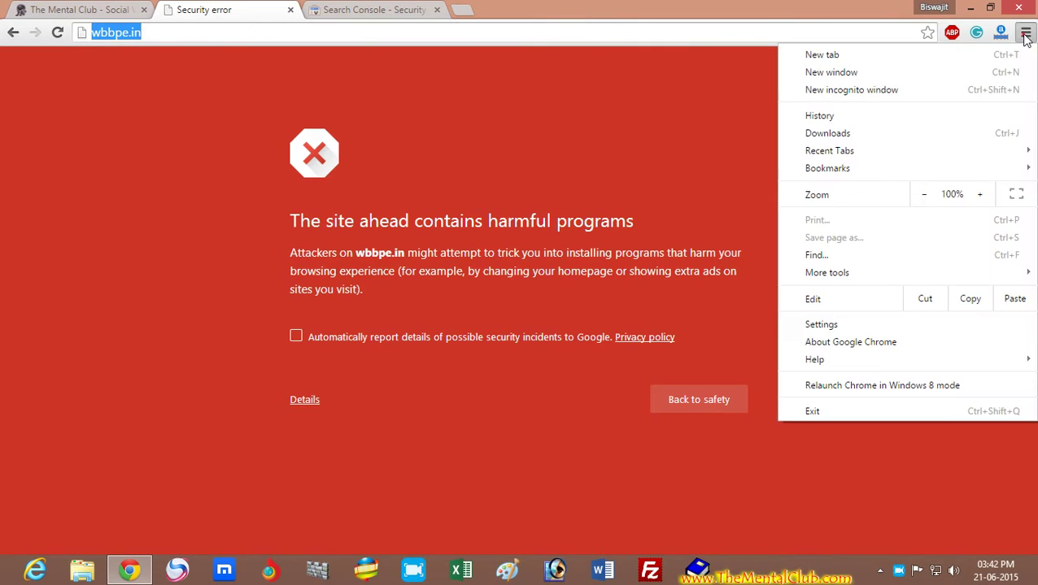
{"action": "left_click", "coordinate": [848, 325]}
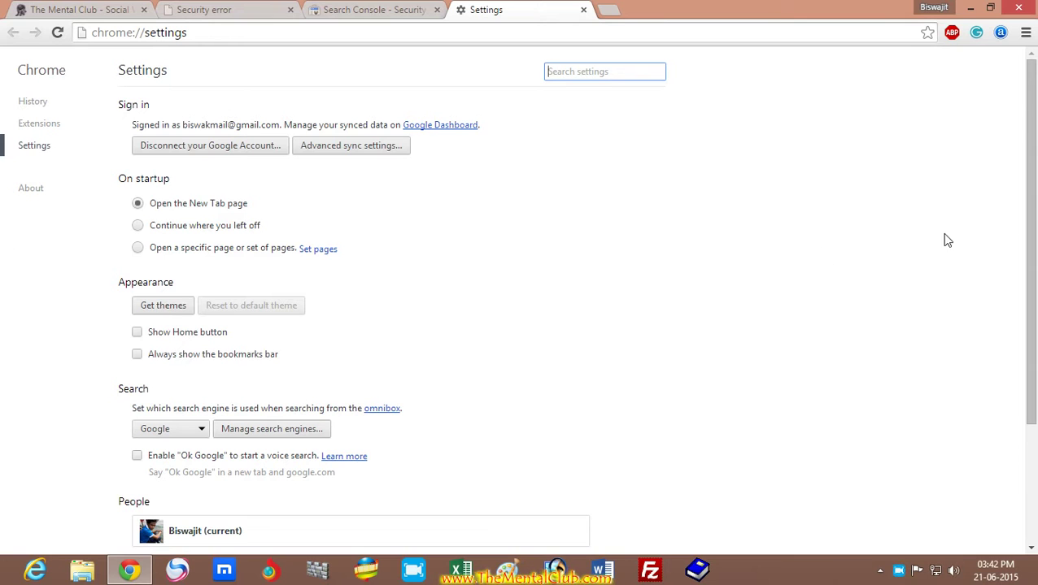
{"action": "left_click_drag", "start_coordinate": [1031, 200], "coordinate": [1031, 317]}
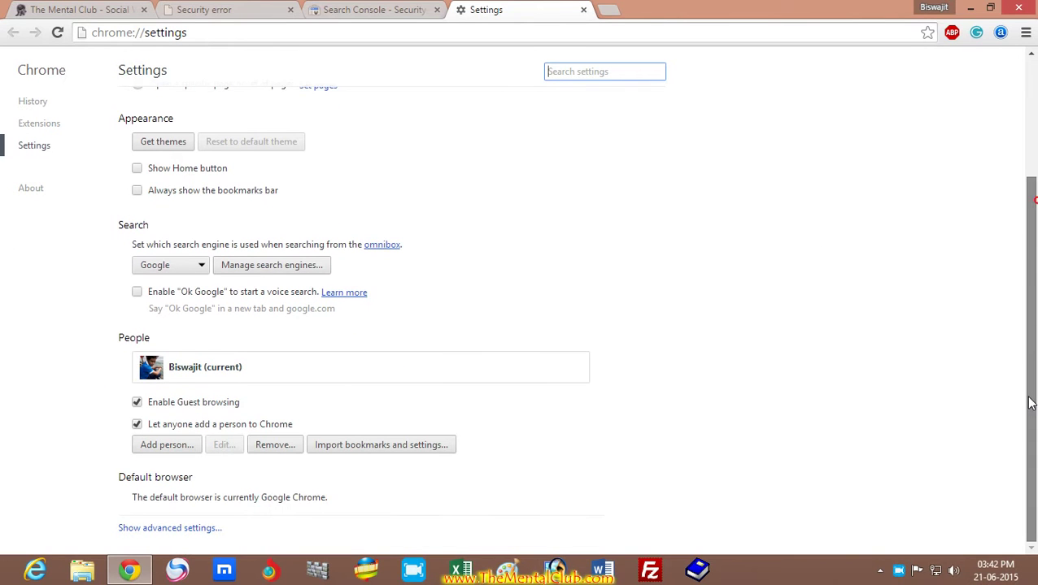
{"action": "left_click", "coordinate": [173, 529]}
{"action": "left_click_drag", "start_coordinate": [1031, 137], "coordinate": [1031, 275]}
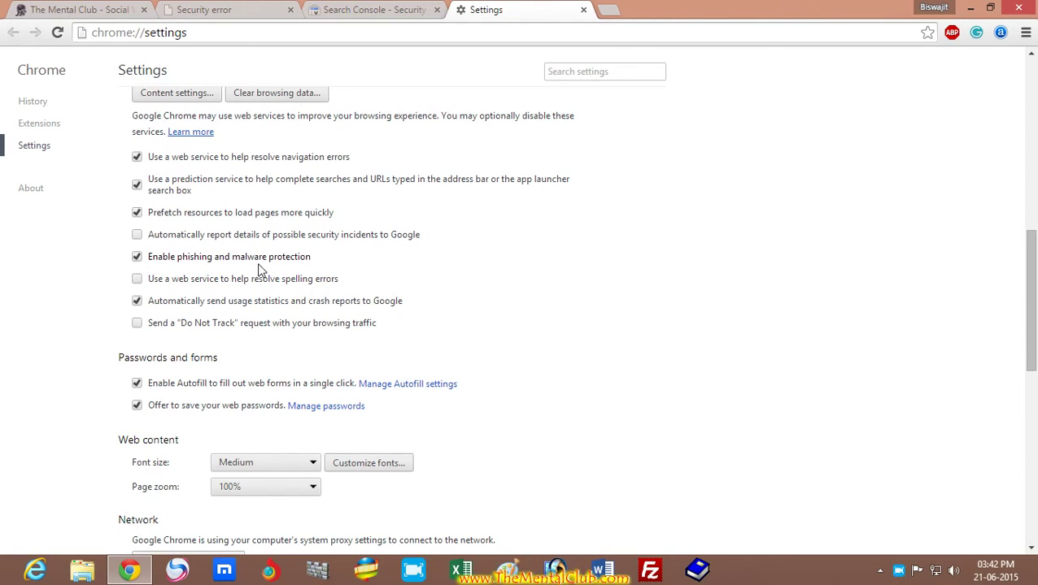
{"action": "left_click", "coordinate": [137, 256]}
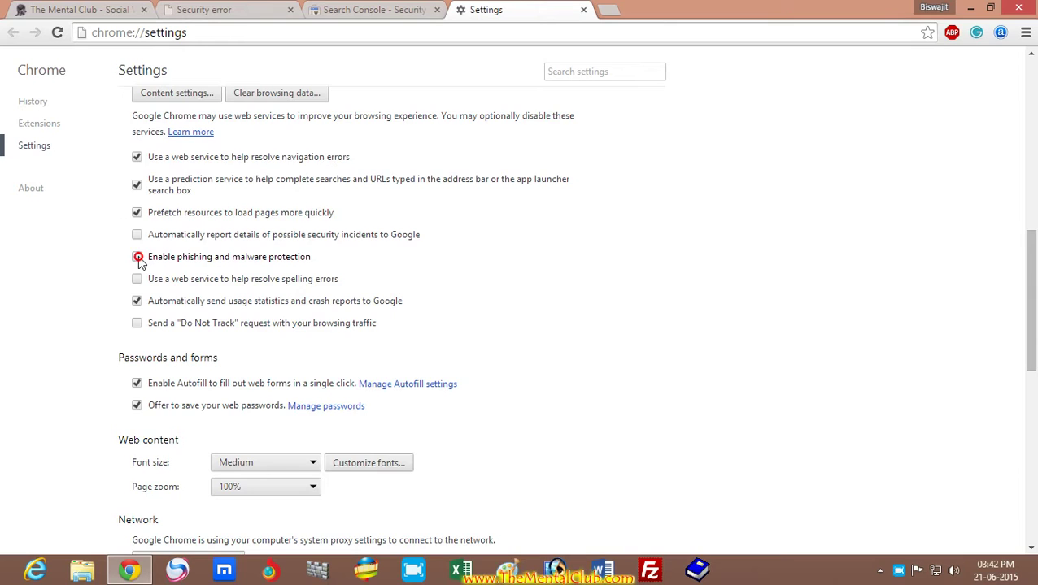
{"action": "key", "text": "ctrl+plus"}
{"action": "key", "text": "ctrl+plus"}
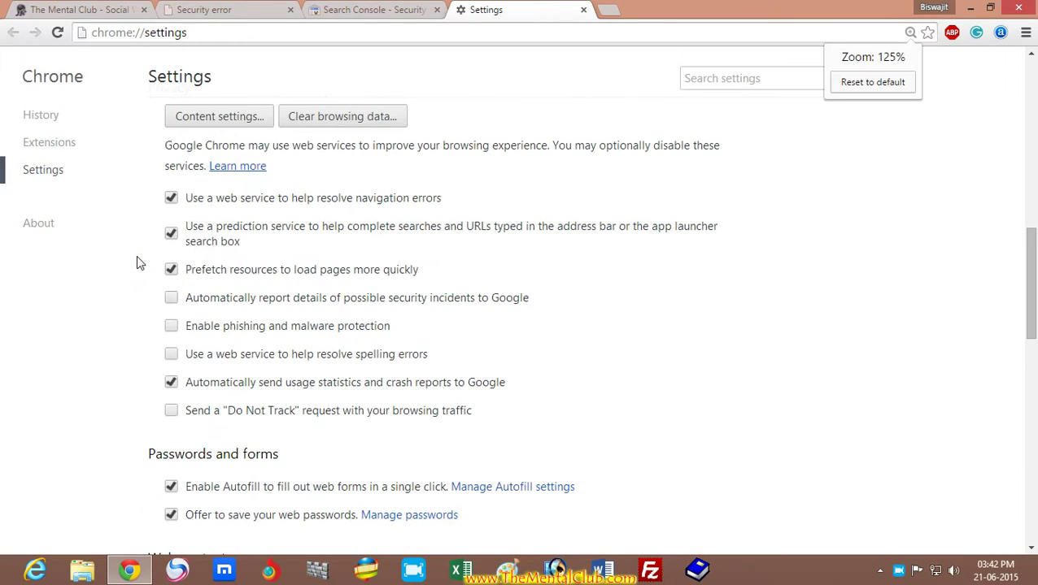
{"action": "left_click", "coordinate": [172, 326]}
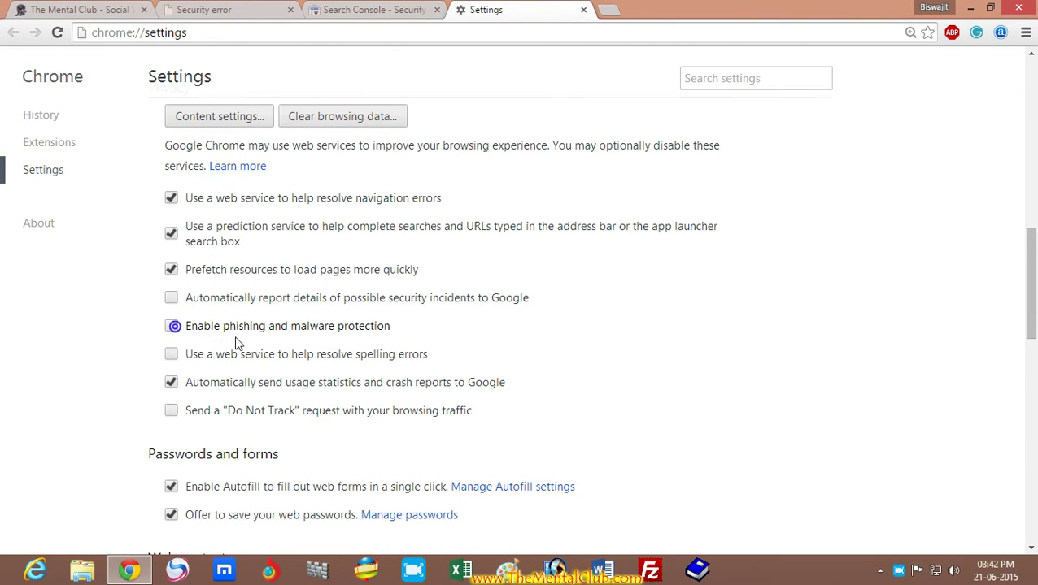
{"action": "left_click", "coordinate": [583, 9]}
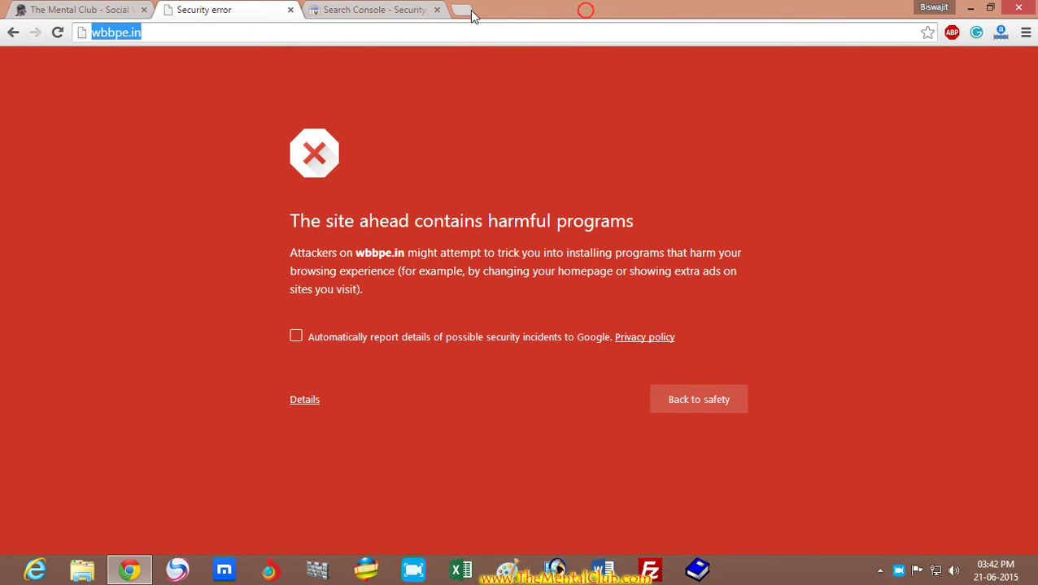
Step: Load the wbbpe.in website directly by its address in a new tab
{"action": "left_click", "coordinate": [465, 10]}
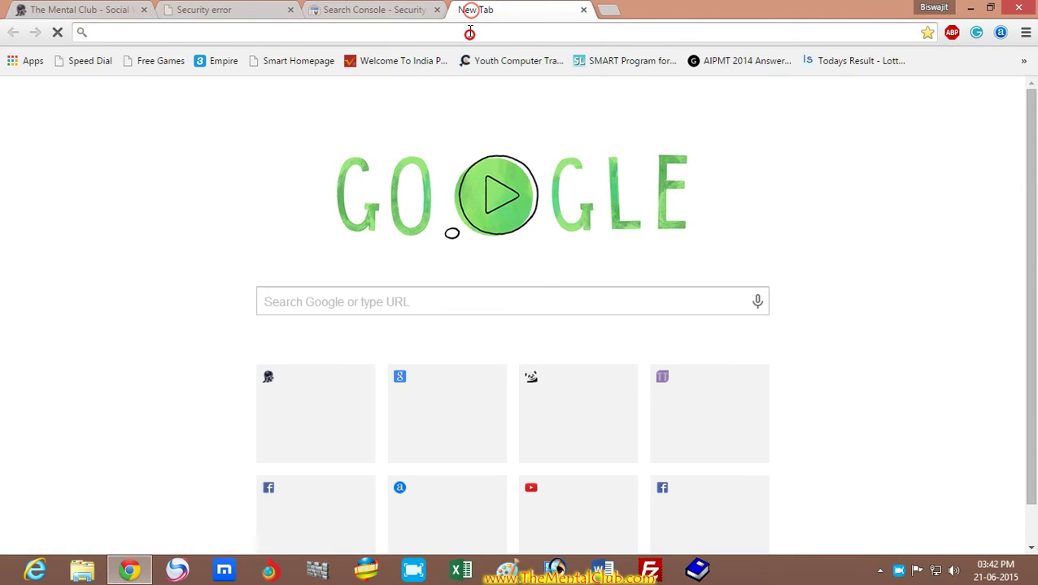
{"action": "type", "text": "w"}
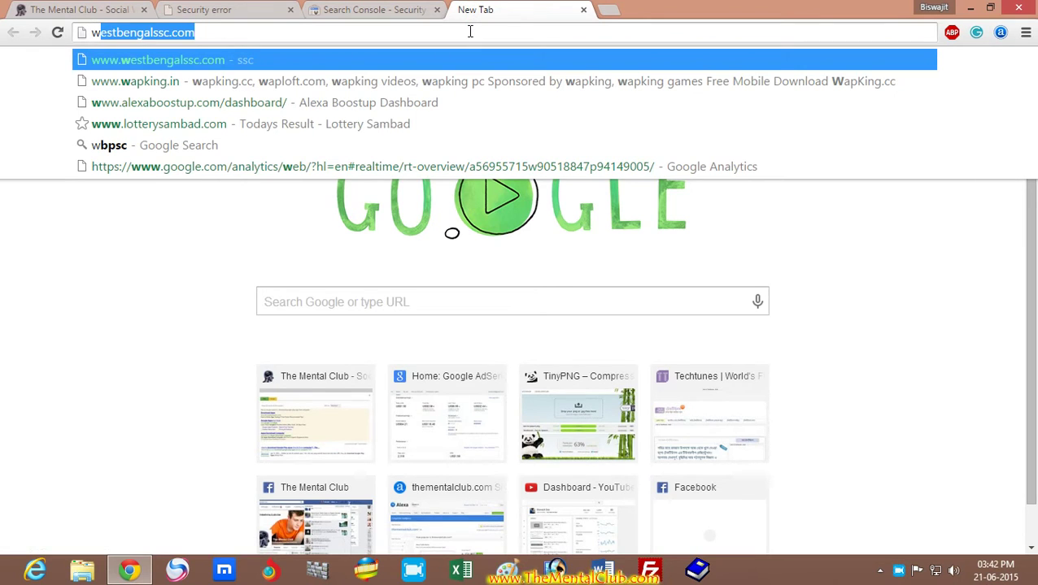
{"action": "type", "text": "bbpe.in"}
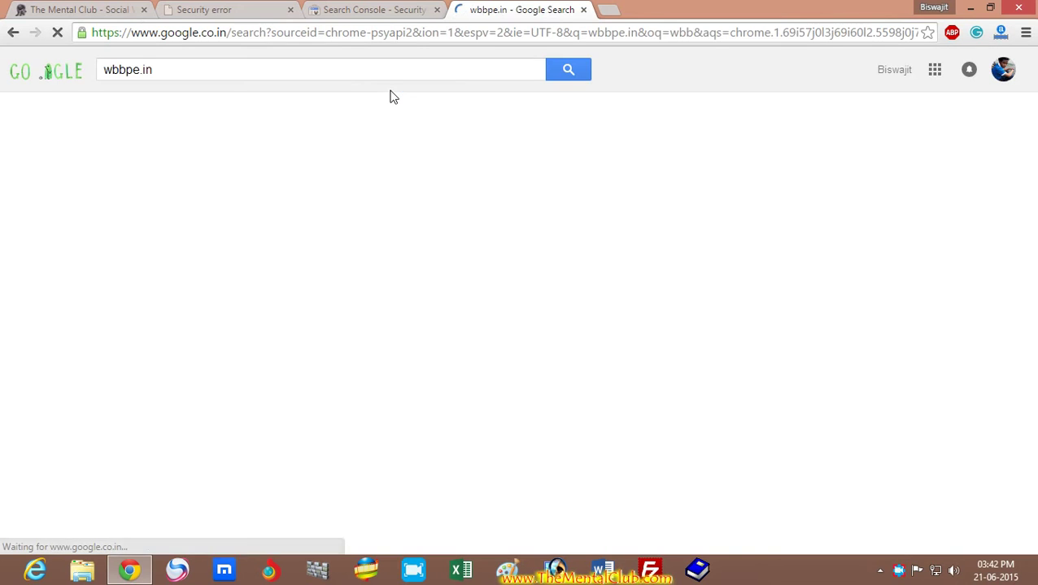
{"action": "left_click", "coordinate": [147, 35]}
{"action": "type", "text": "wb"}
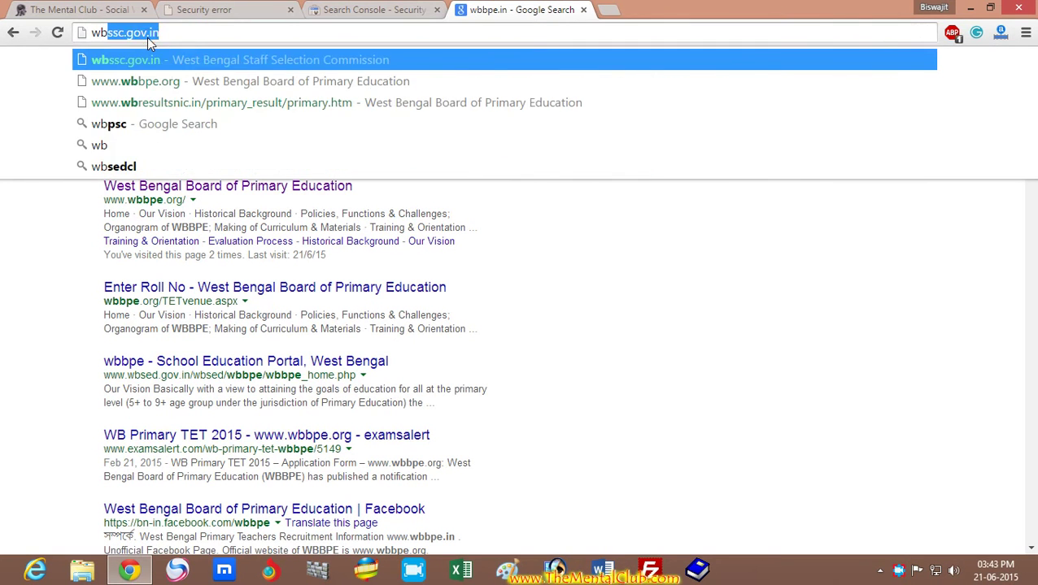
{"action": "type", "text": "bpe.in"}
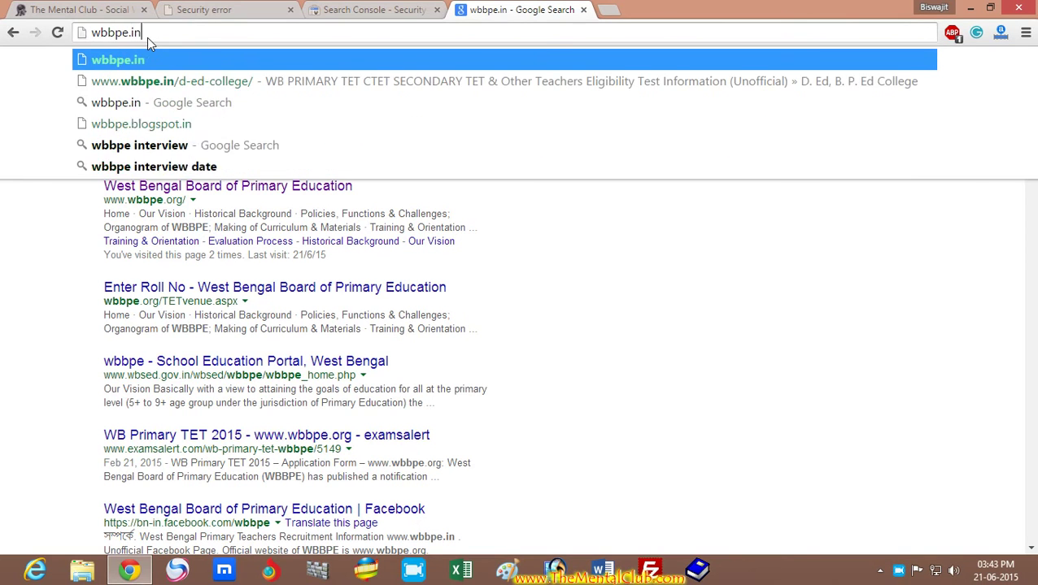
{"action": "key", "text": "Return"}
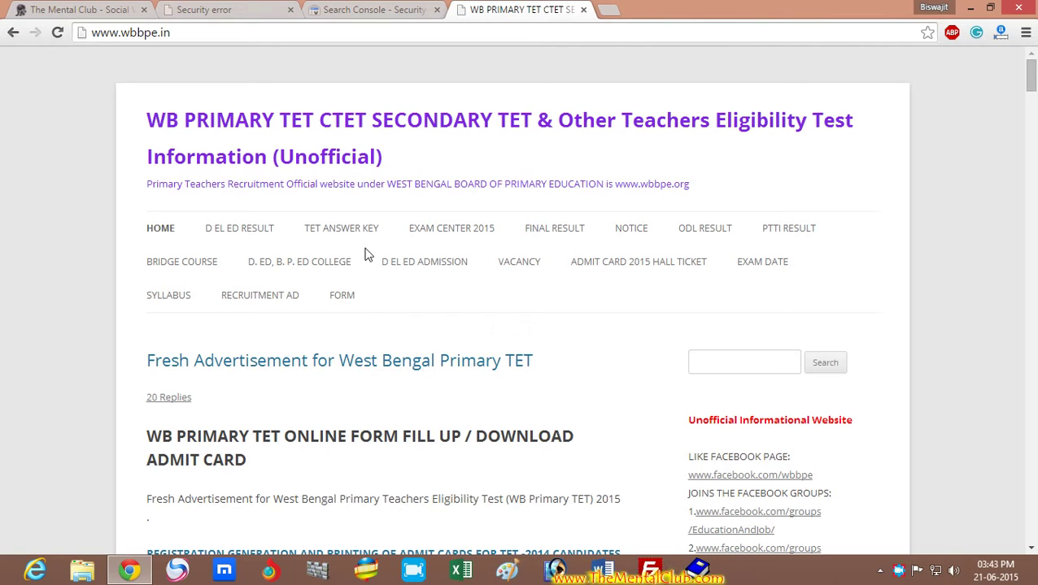
{"action": "mouse_move", "coordinate": [1029, 86]}
{"action": "left_mouse_down"}
{"action": "mouse_move", "coordinate": [1027, 143]}
{"action": "mouse_move", "coordinate": [1029, 73]}
{"action": "left_mouse_up"}
Step: Copy the heading "The site ahead contains harmful programs" from the security error page
{"action": "left_click", "coordinate": [244, 10]}
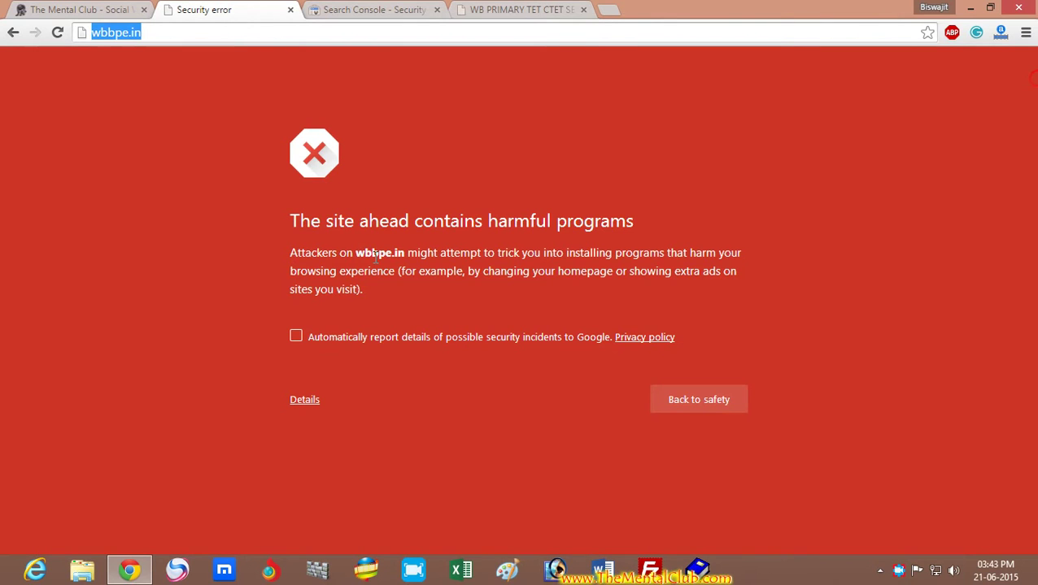
{"action": "left_click", "coordinate": [295, 217]}
{"action": "left_click_drag", "start_coordinate": [499, 228], "coordinate": [635, 227]}
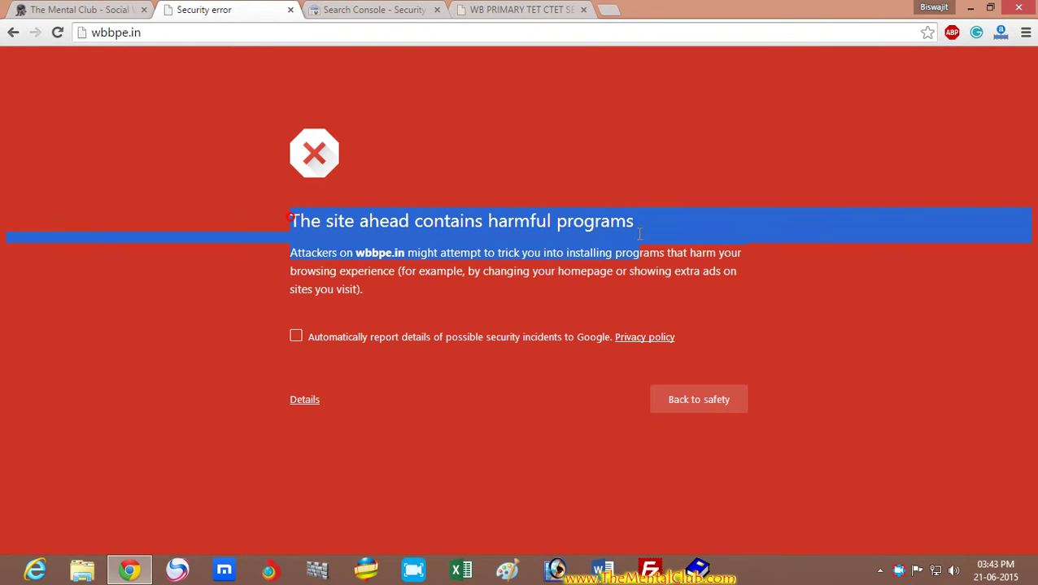
{"action": "left_click", "coordinate": [285, 256]}
{"action": "left_click_drag", "start_coordinate": [293, 221], "coordinate": [642, 229]}
{"action": "key", "text": "ctrl+c"}
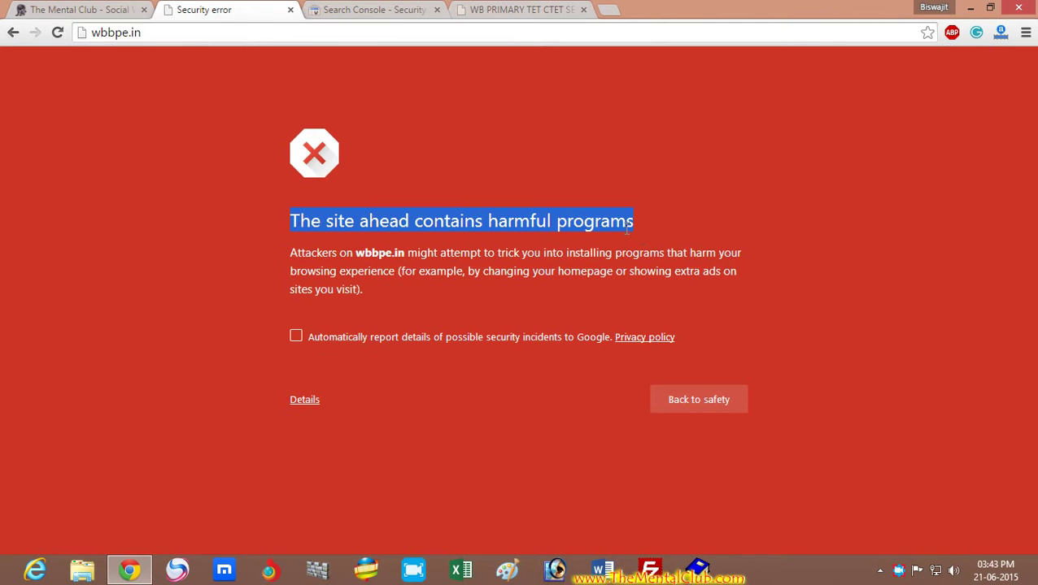
Step: Search The Mental Club site for the copied warning text and open the article about a website showing this message in Google Chrome
{"action": "left_click", "coordinate": [94, 9]}
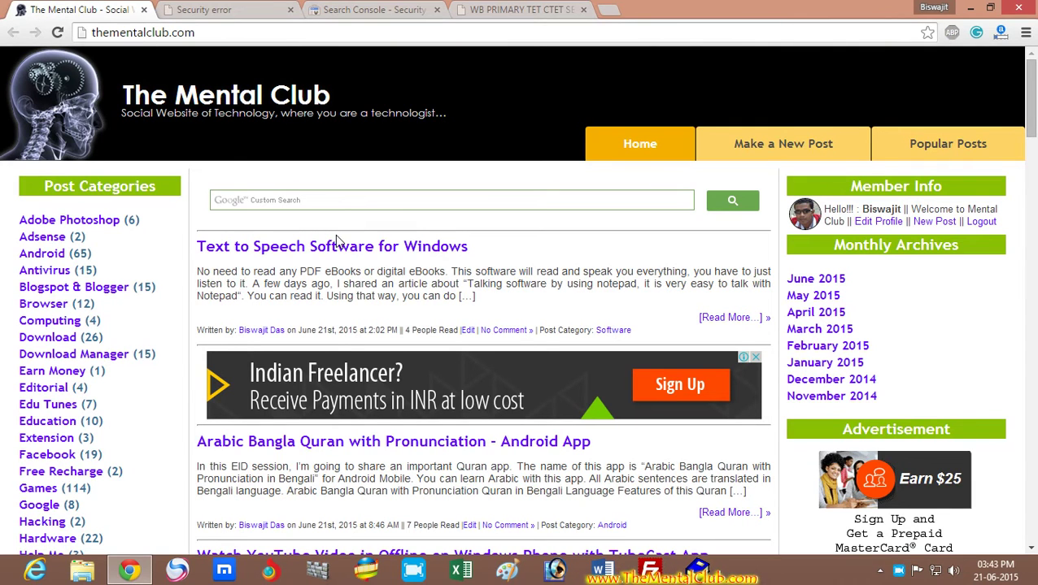
{"action": "left_click", "coordinate": [326, 200]}
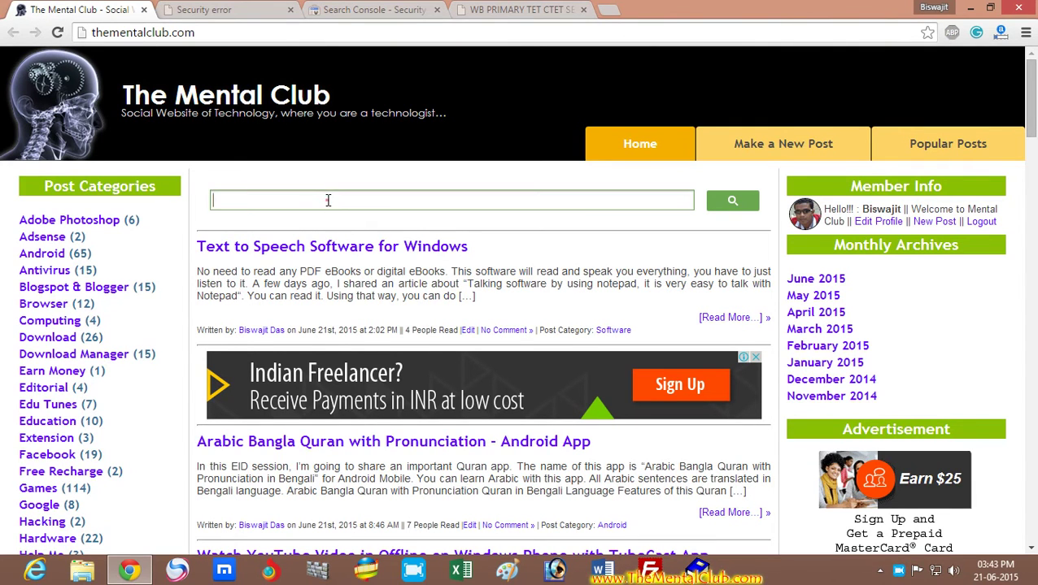
{"action": "key", "text": "ctrl+v"}
{"action": "key", "text": "Return"}
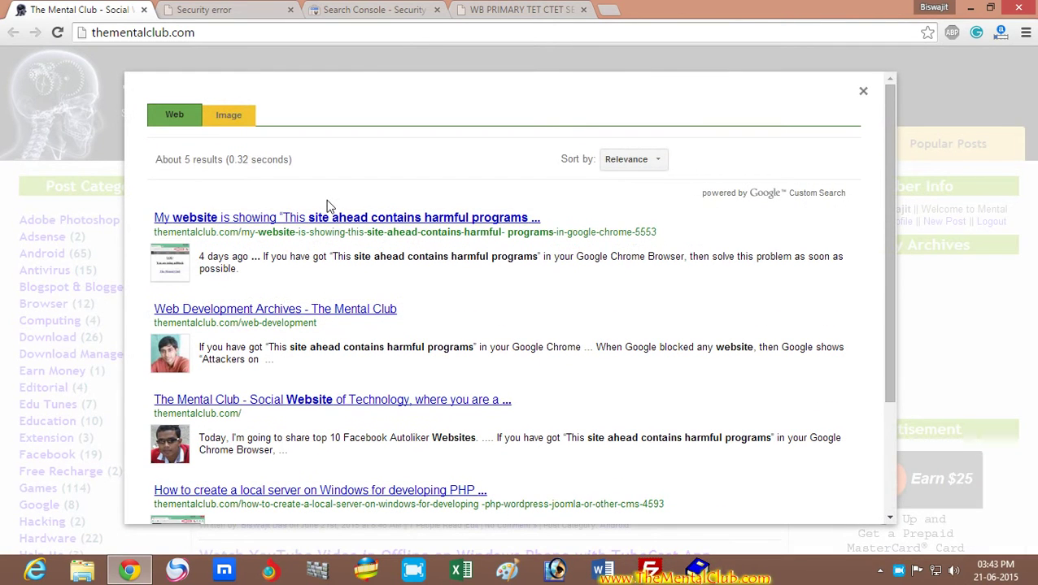
{"action": "left_click", "coordinate": [391, 219]}
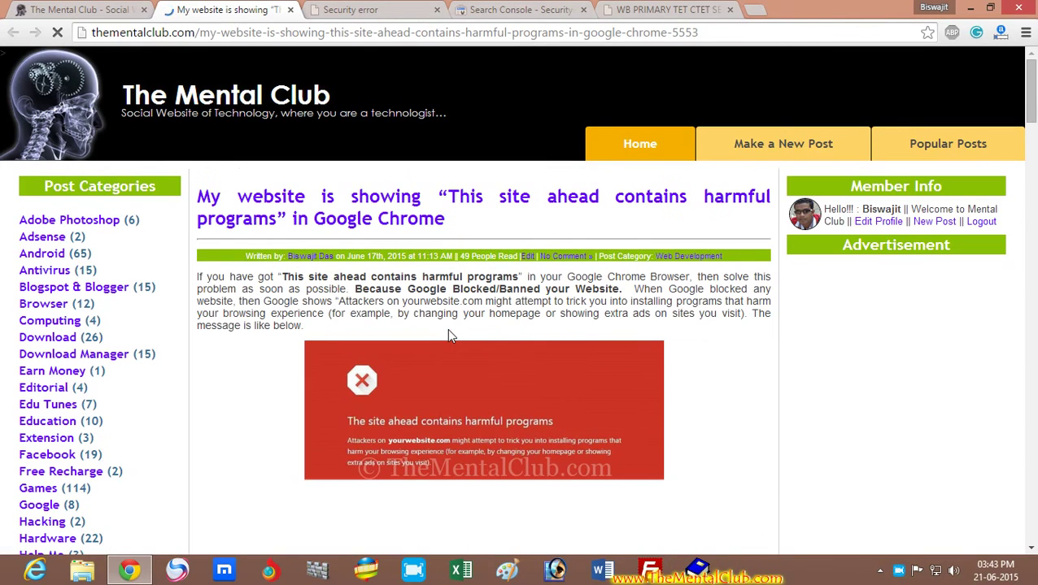
Step: Read the article's causes of the harmful programs warning and its instructions for checking Security Issues in Search Console
{"action": "left_click_drag", "start_coordinate": [1032, 100], "coordinate": [1035, 108]}
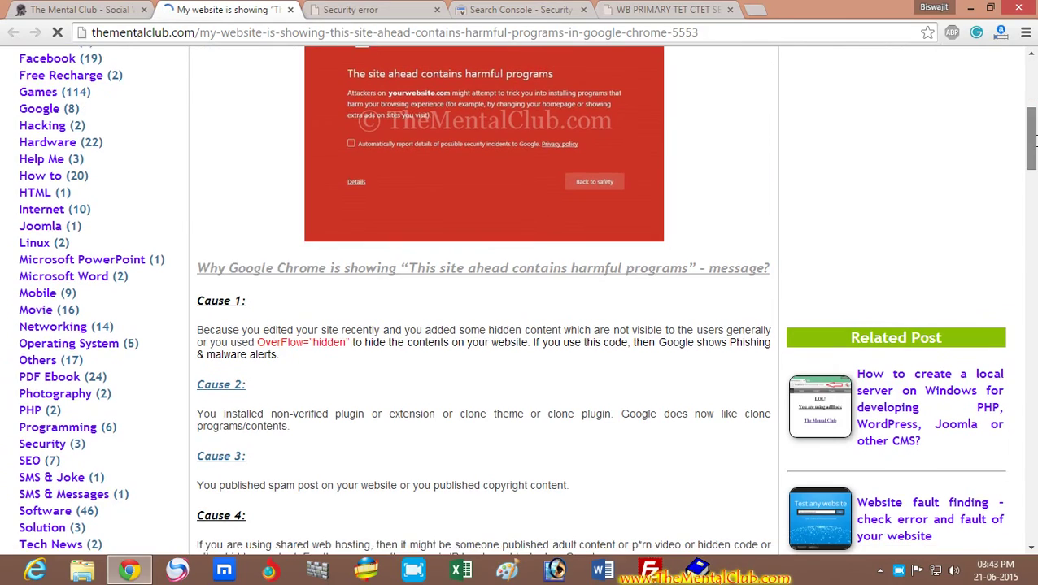
{"action": "mouse_move", "coordinate": [1032, 142]}
{"action": "left_mouse_down"}
{"action": "mouse_move", "coordinate": [1033, 238]}
{"action": "mouse_move", "coordinate": [1033, 155]}
{"action": "left_mouse_up"}
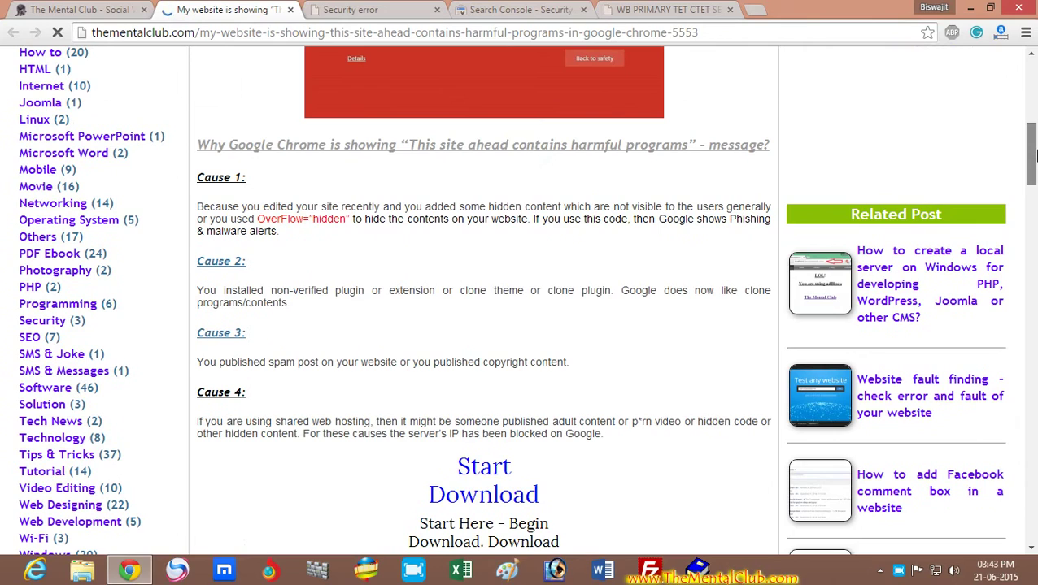
{"action": "left_click_drag", "start_coordinate": [1034, 113], "coordinate": [1033, 118]}
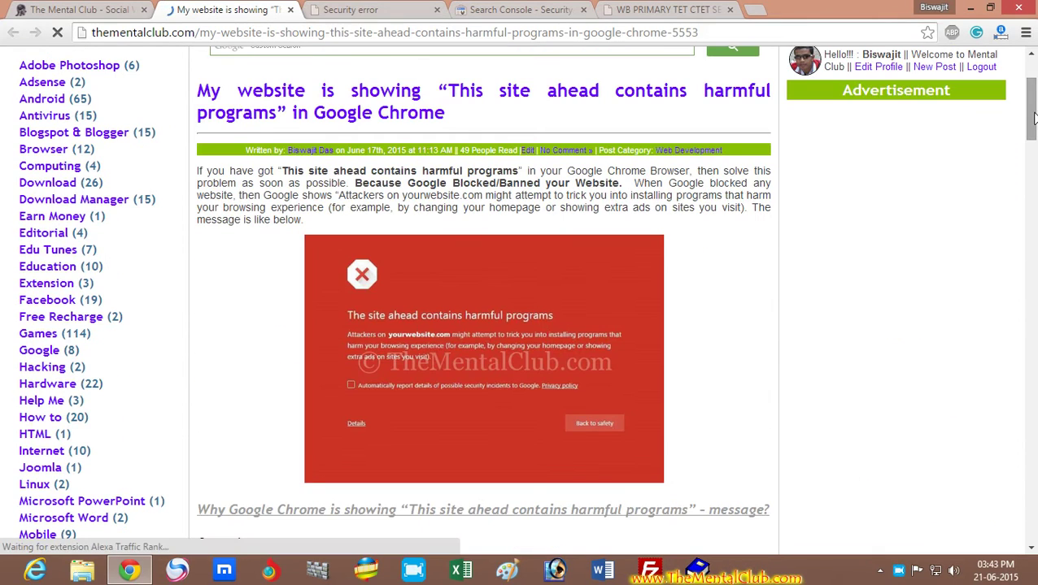
{"action": "left_click_drag", "start_coordinate": [1033, 161], "coordinate": [1031, 249]}
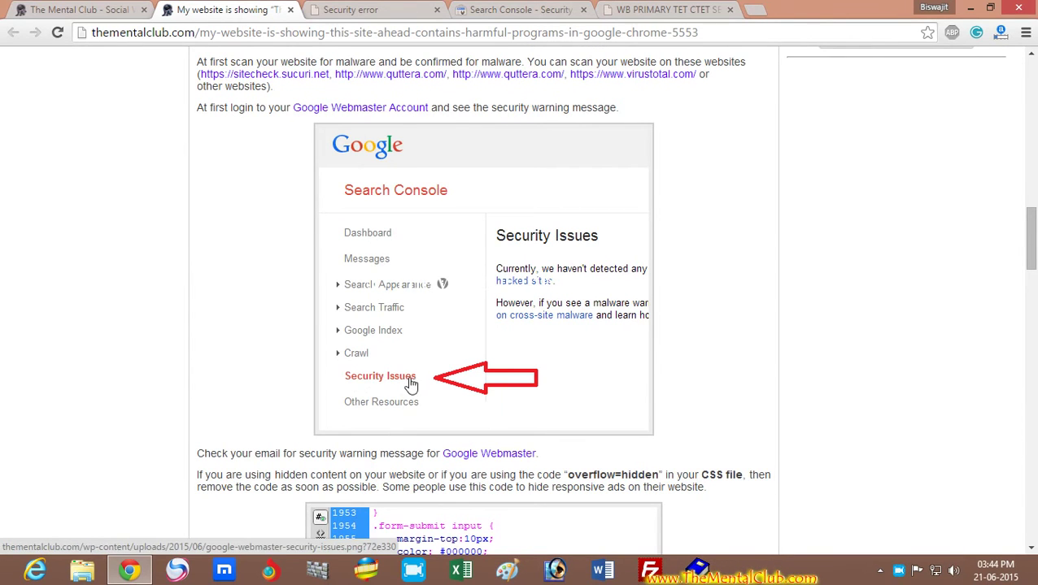
Step: Review the Security Issues page in Search Console and return to the article about the harmful programs warning
{"action": "left_click", "coordinate": [488, 7]}
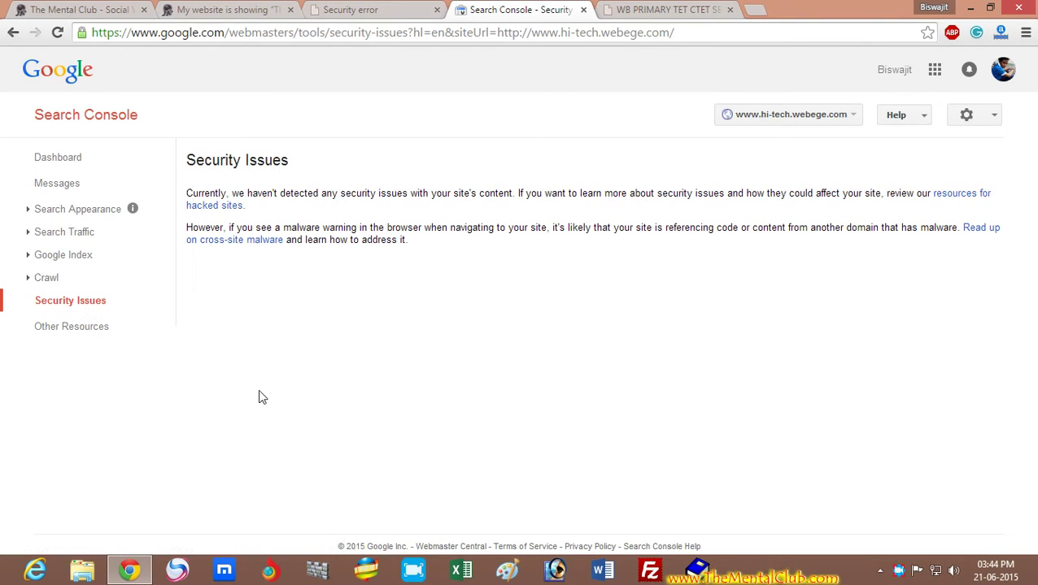
{"action": "left_click", "coordinate": [355, 11]}
{"action": "left_click", "coordinate": [227, 10]}
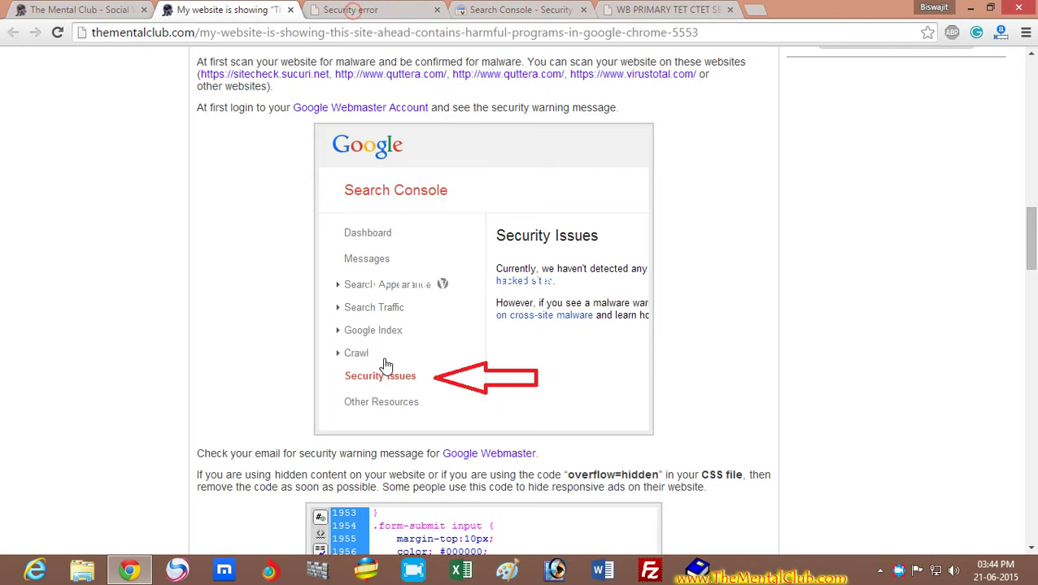
Step: Open the article's quttera.com malware scanner link in a new tab
{"action": "left_click_drag", "start_coordinate": [1030, 244], "coordinate": [1035, 219]}
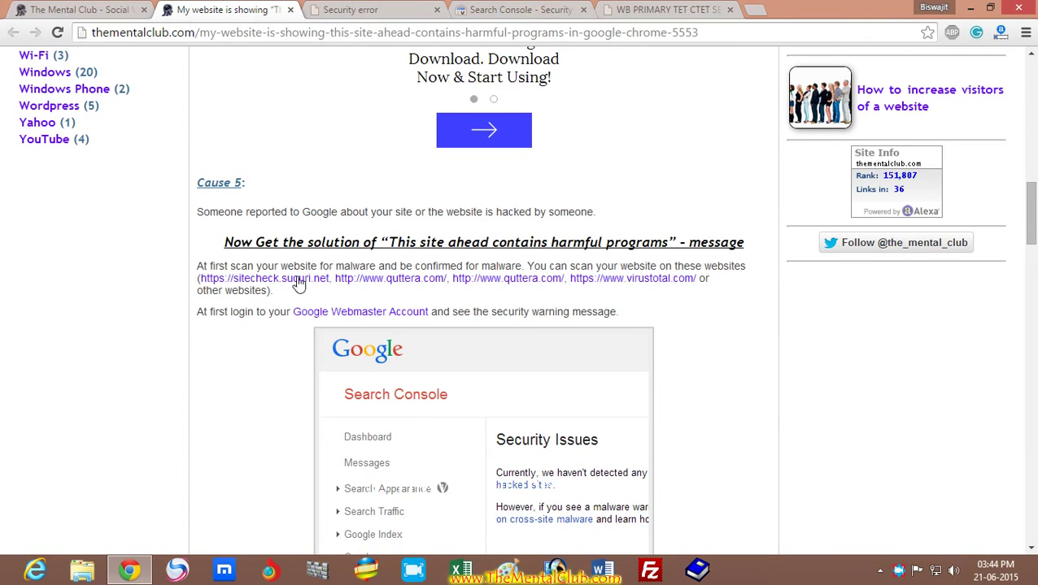
{"action": "right_click", "coordinate": [413, 288]}
{"action": "left_click", "coordinate": [445, 293]}
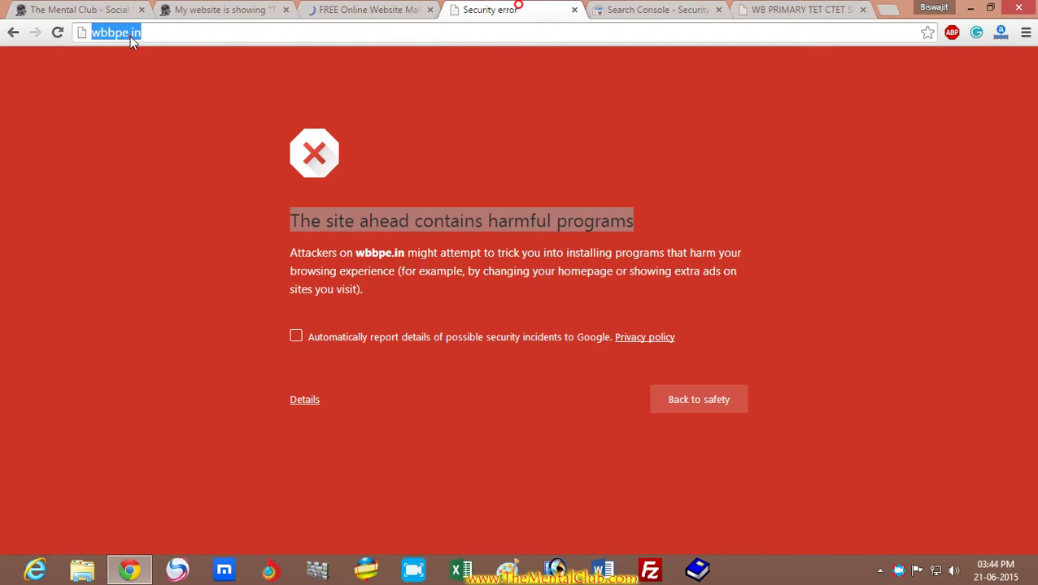
Step: Copy the wbbpe.in address from the security error page and bring up the Quttera site
{"action": "right_click", "coordinate": [130, 35]}
{"action": "left_click", "coordinate": [161, 93]}
{"action": "left_click", "coordinate": [366, 10]}
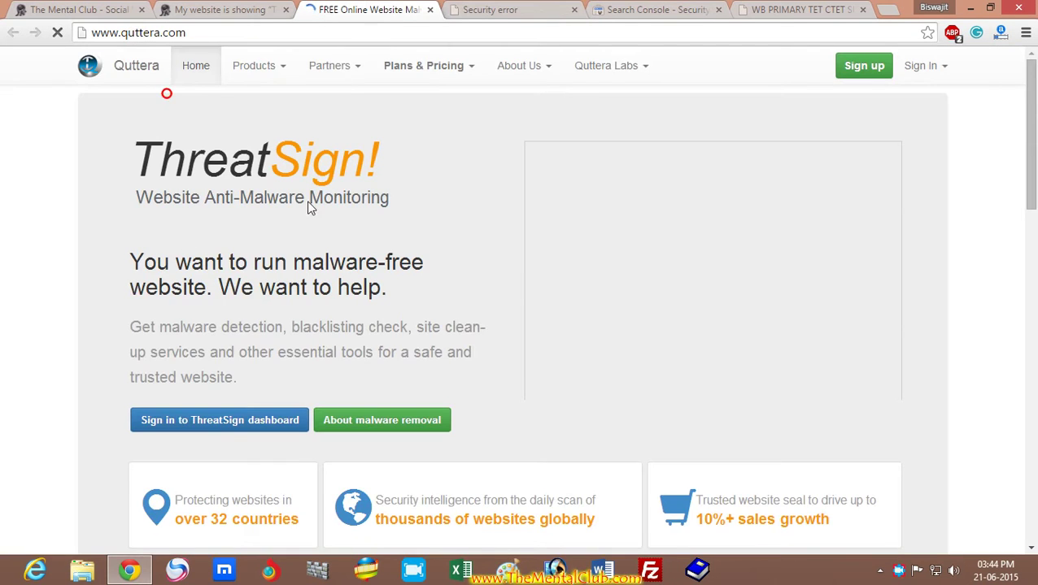
{"action": "left_click", "coordinate": [231, 10]}
{"action": "right_click", "coordinate": [276, 282]}
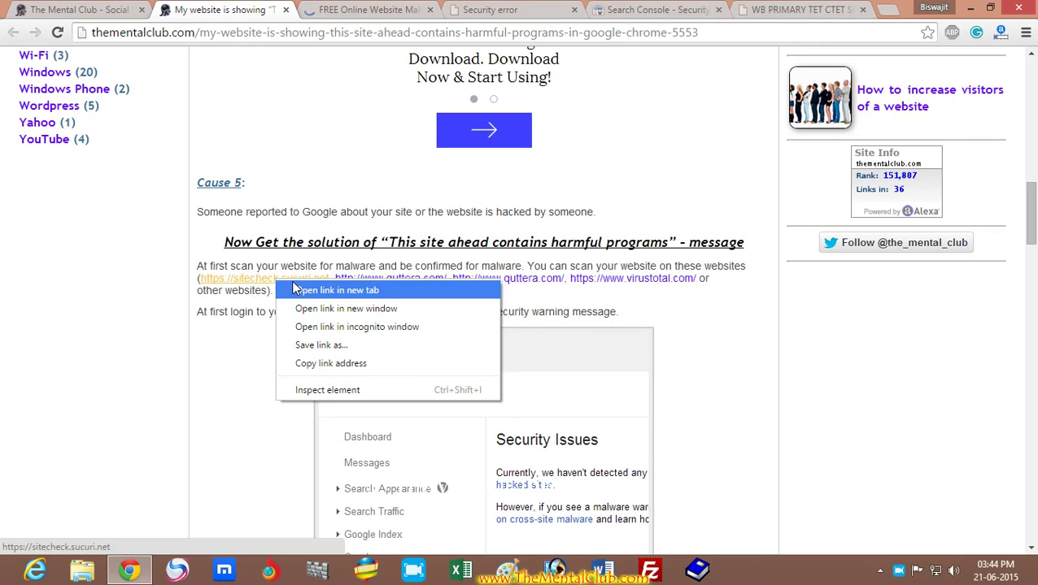
{"action": "left_click", "coordinate": [297, 290]}
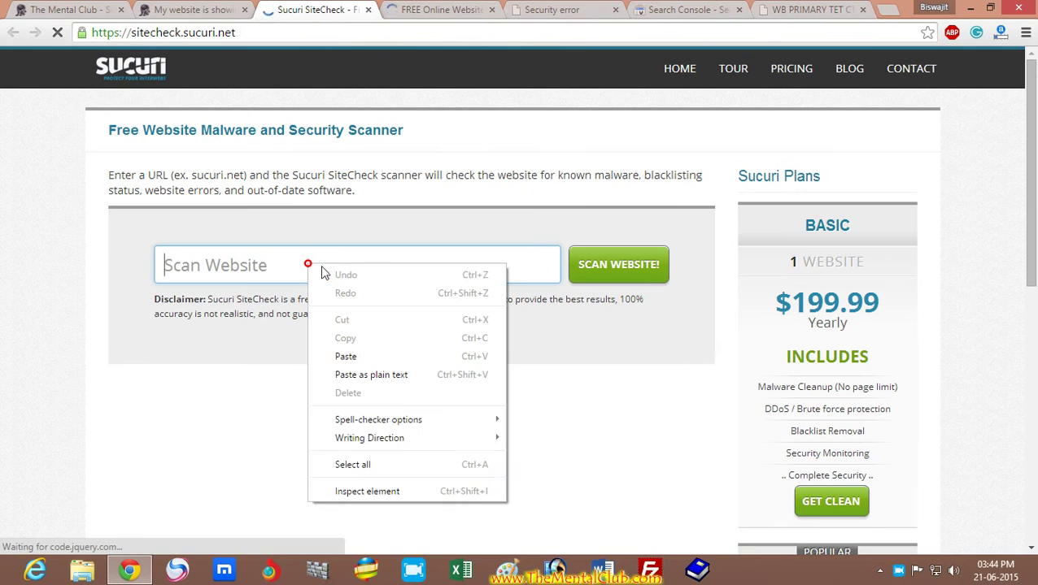
{"action": "left_click", "coordinate": [362, 358]}
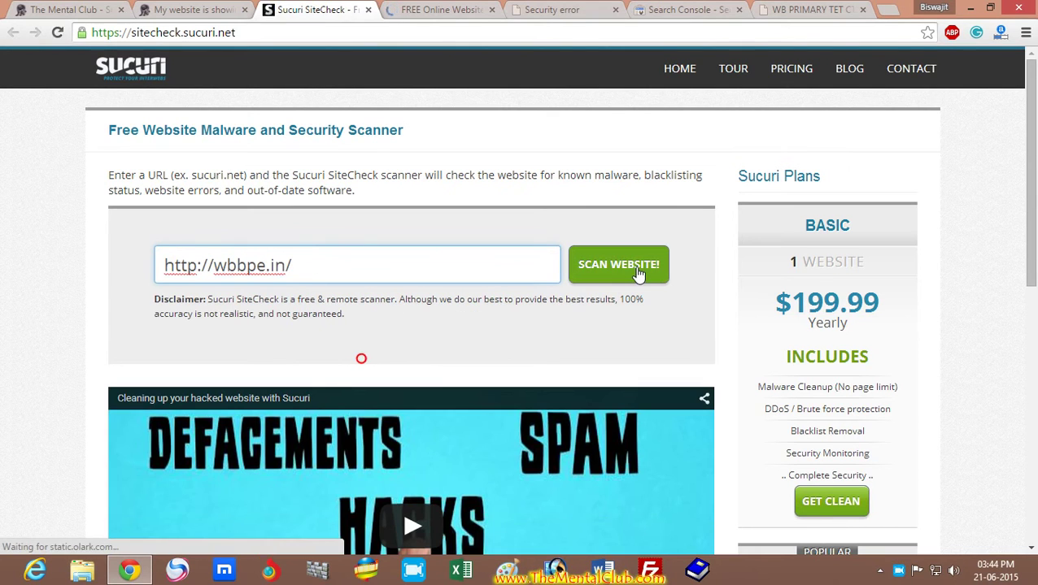
{"action": "left_click", "coordinate": [632, 279]}
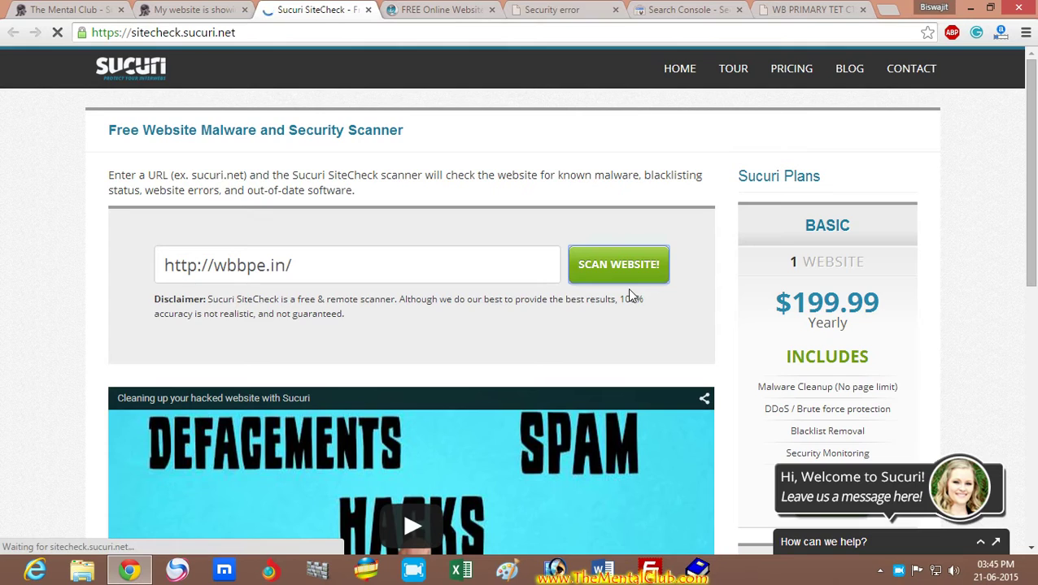
{"action": "left_click", "coordinate": [553, 9]}
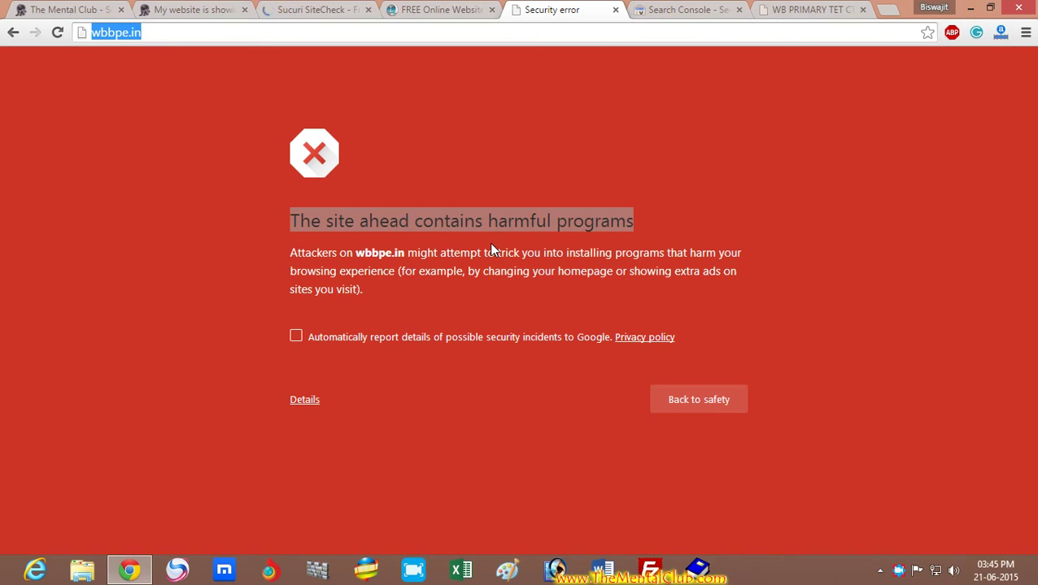
{"action": "left_click", "coordinate": [322, 9]}
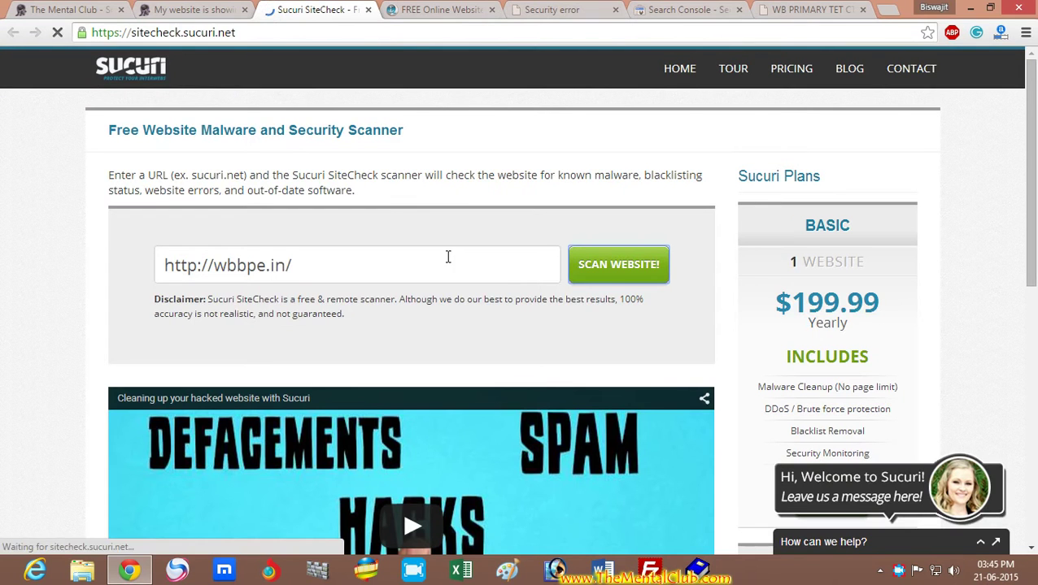
{"action": "left_click", "coordinate": [543, 13]}
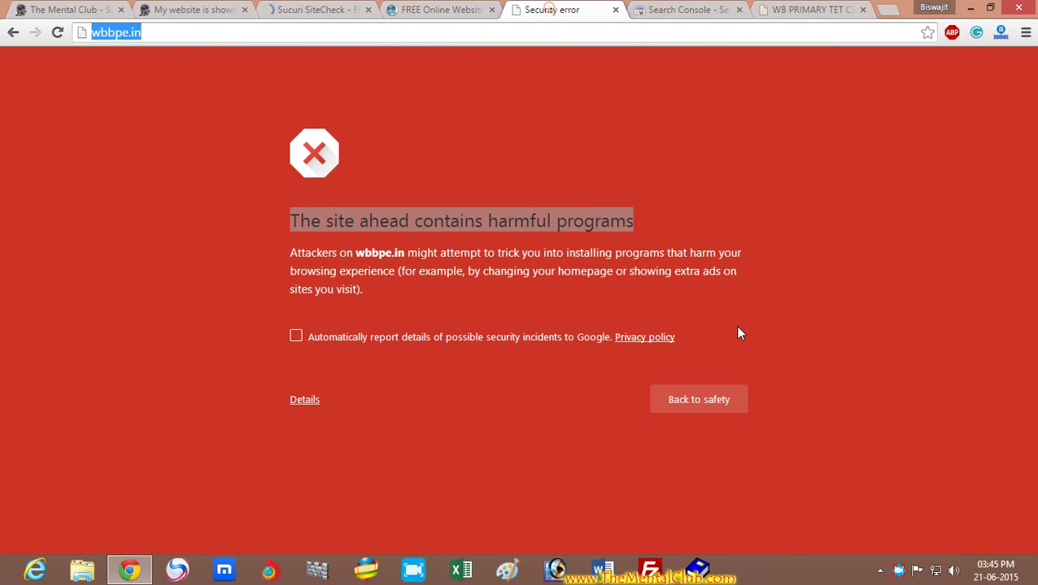
{"action": "left_click", "coordinate": [322, 10]}
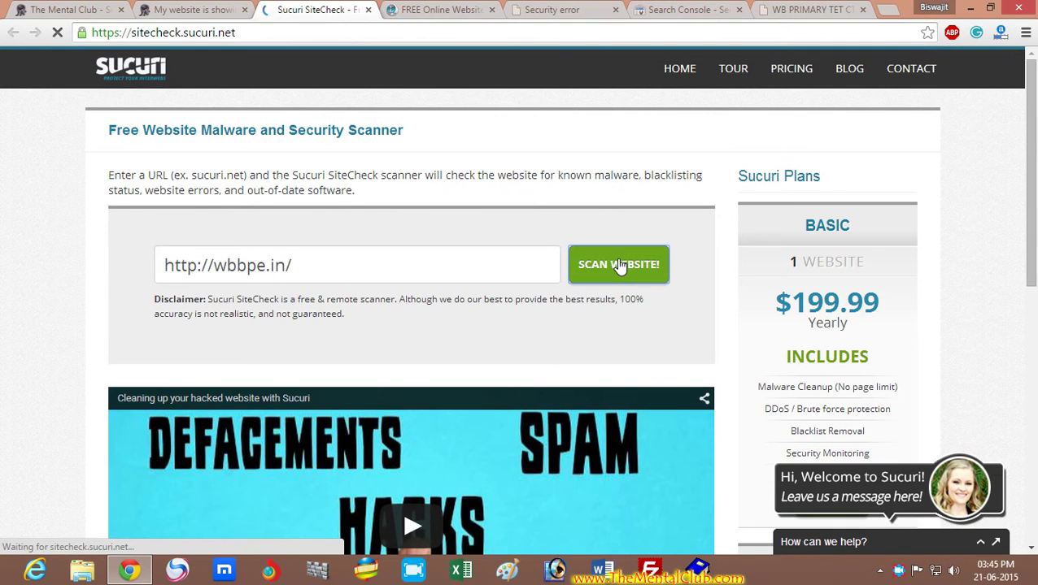
{"action": "left_click", "coordinate": [620, 266]}
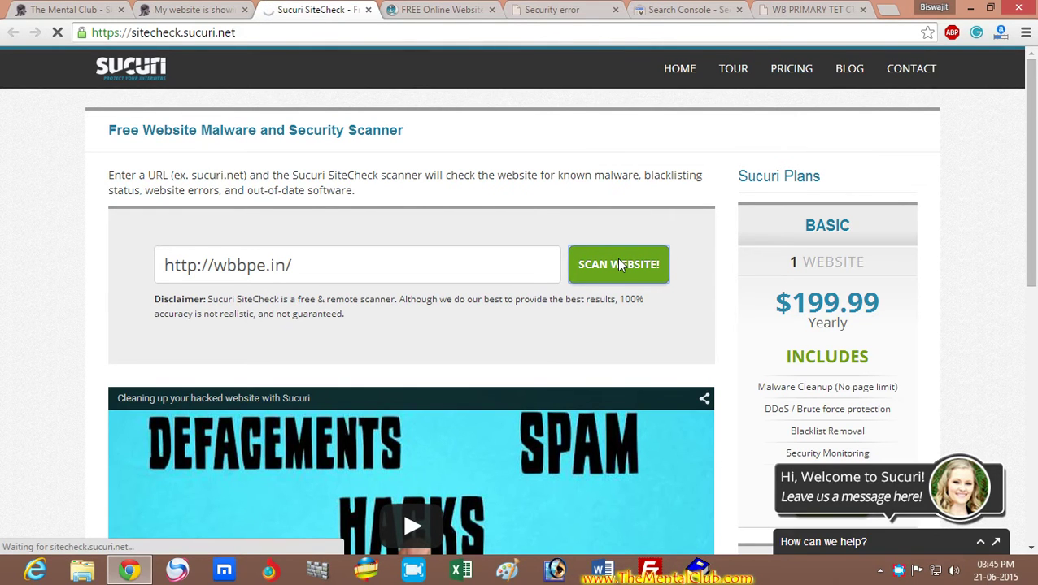
{"action": "left_click", "coordinate": [453, 10]}
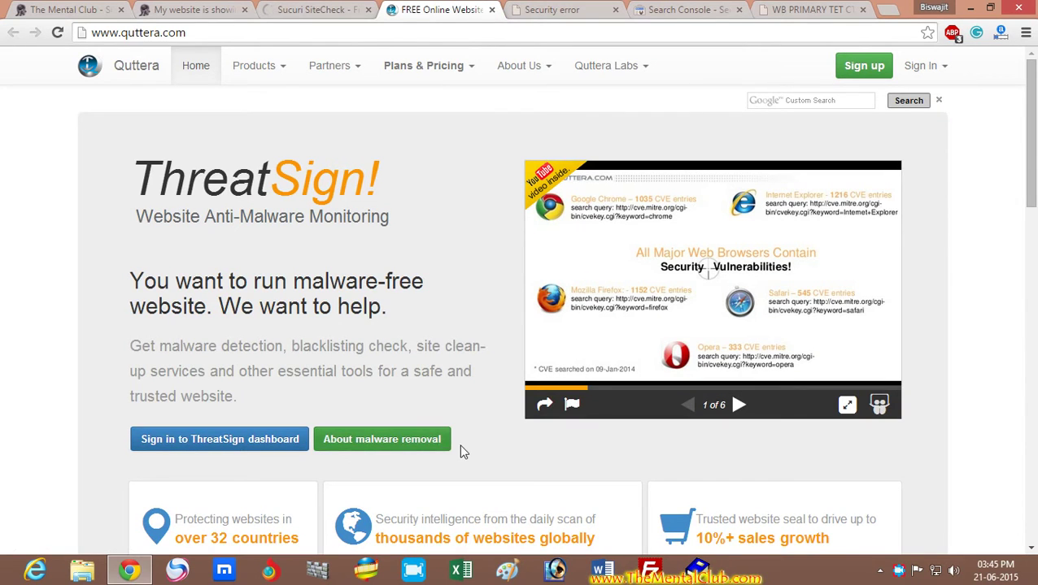
{"action": "scroll", "coordinate": [1034, 212], "scroll_direction": "down", "scroll_amount": 5}
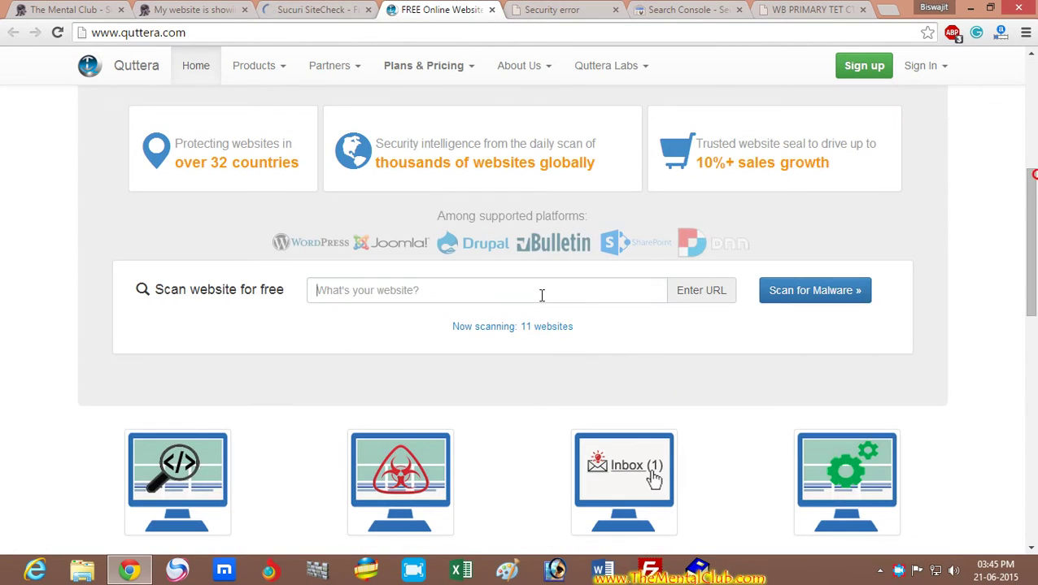
{"action": "right_click", "coordinate": [541, 296]}
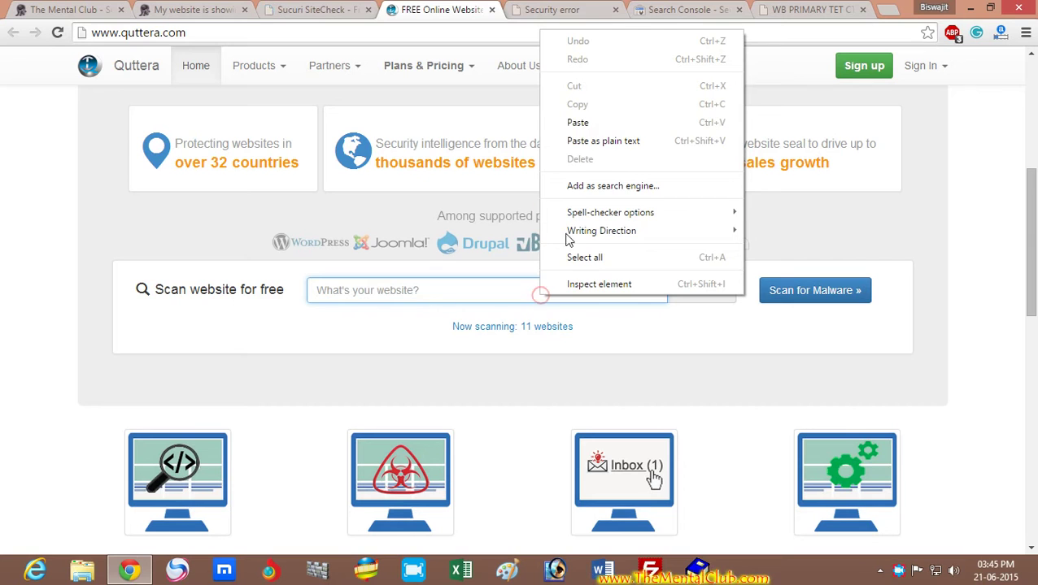
{"action": "left_click", "coordinate": [595, 123]}
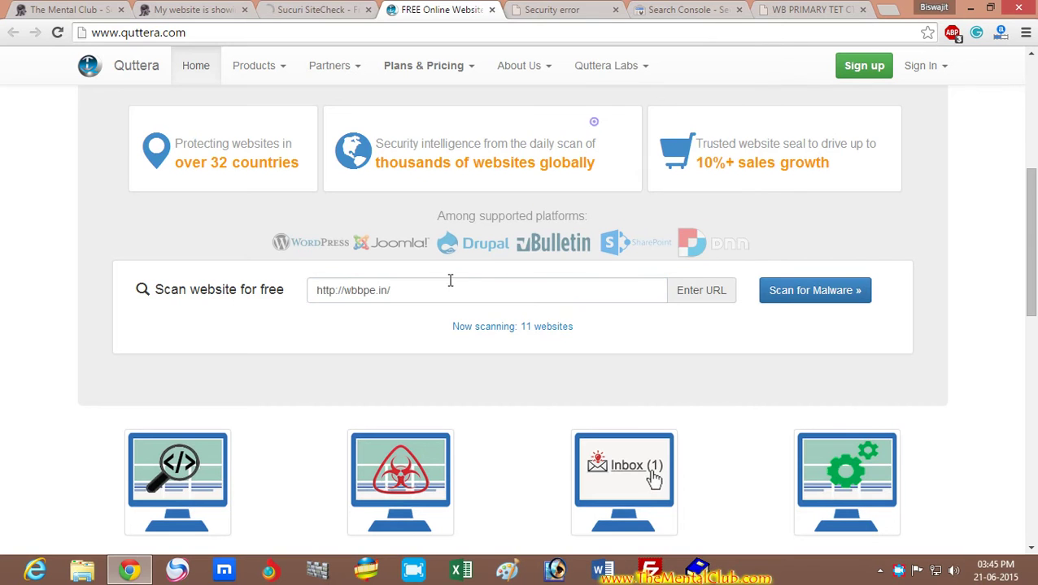
{"action": "left_click", "coordinate": [778, 295]}
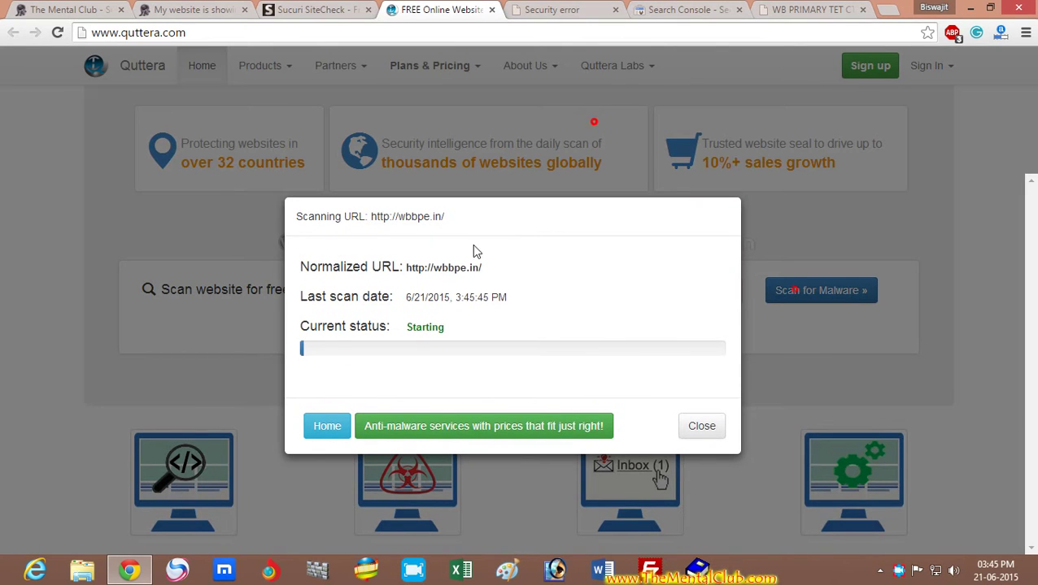
Step: Examine the Sucuri SiteCheck results for wbbpe.in and its blacklist status
{"action": "left_click", "coordinate": [303, 10]}
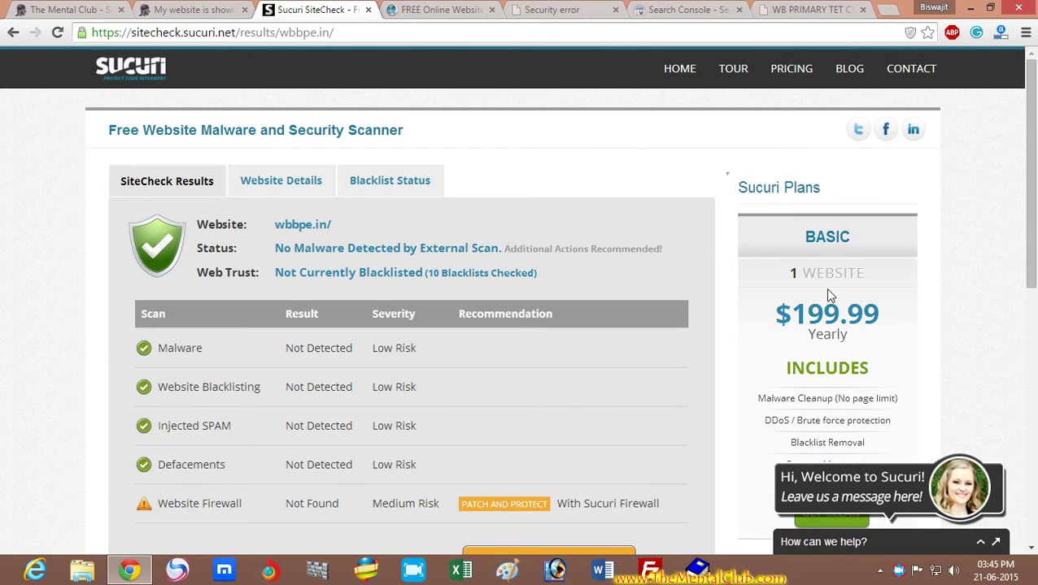
{"action": "left_click_drag", "start_coordinate": [1028, 227], "coordinate": [1013, 286]}
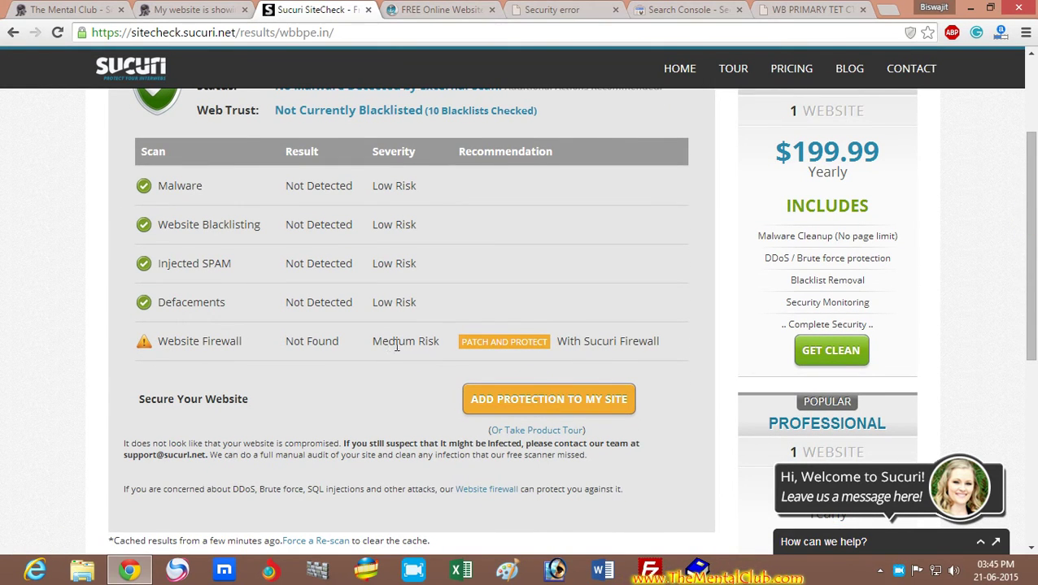
{"action": "left_click_drag", "start_coordinate": [1031, 270], "coordinate": [1035, 208]}
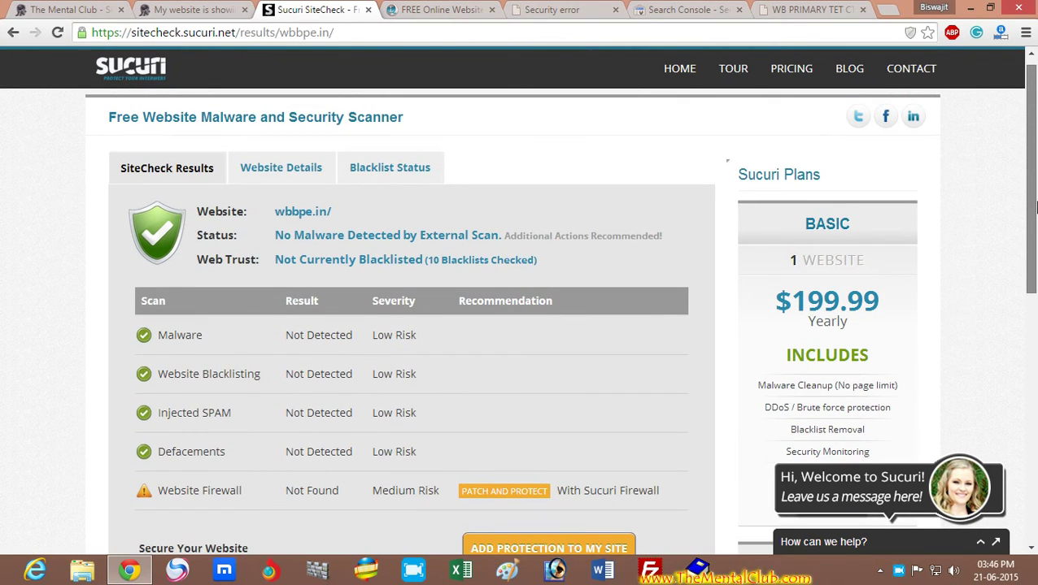
{"action": "left_click", "coordinate": [394, 169]}
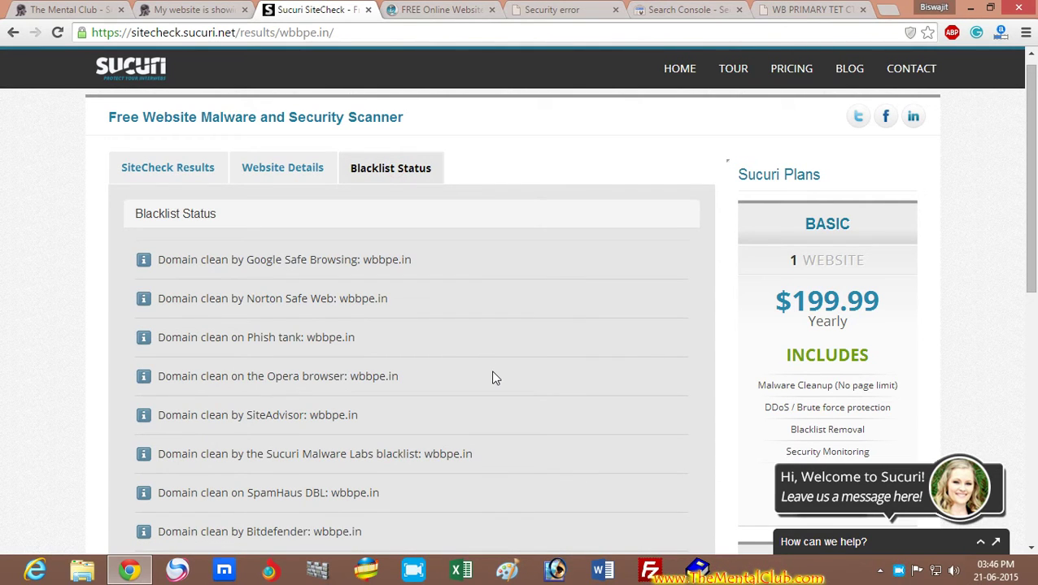
Step: Open the article's virustotal.com link in a new tab and switch to scanning a URL
{"action": "left_click", "coordinate": [192, 10]}
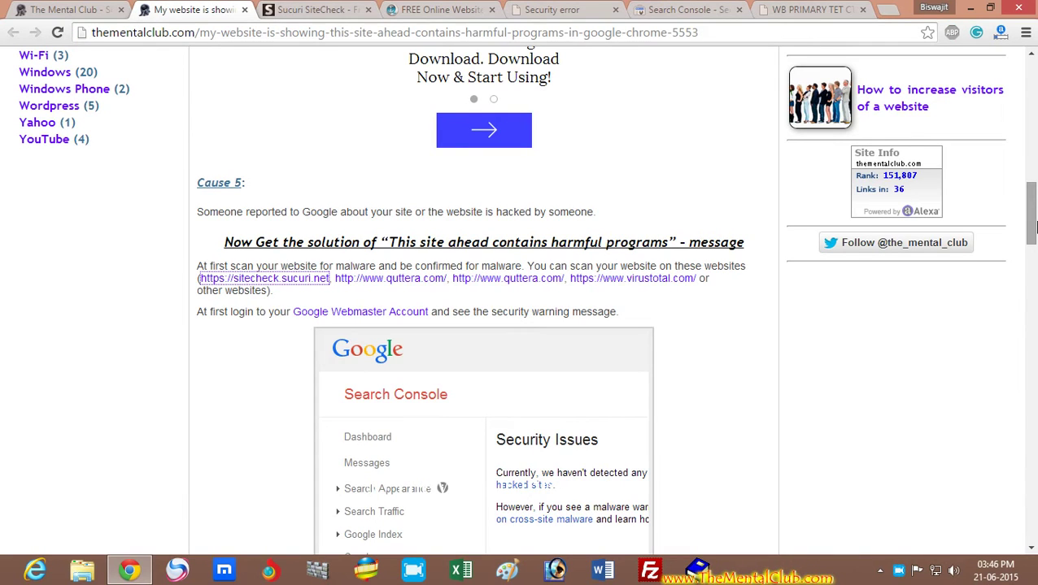
{"action": "right_click", "coordinate": [655, 281]}
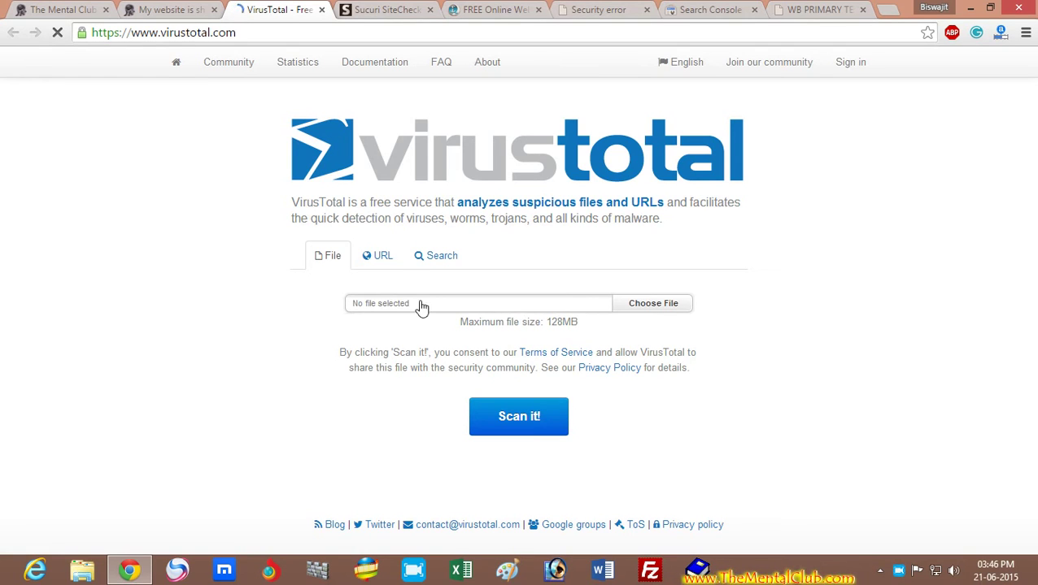
{"action": "left_click", "coordinate": [377, 255]}
{"action": "left_click", "coordinate": [398, 304]}
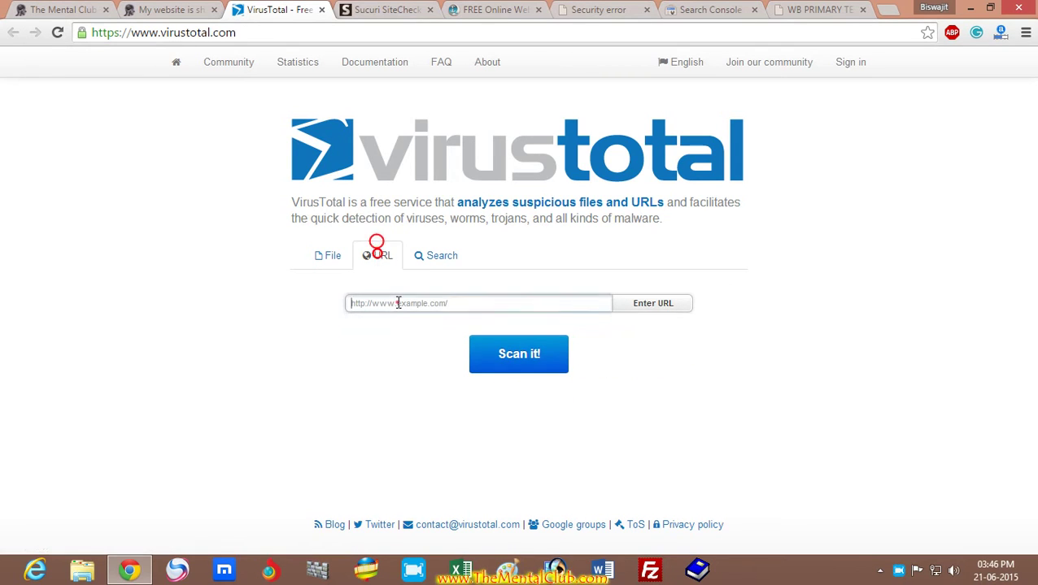
{"action": "right_click", "coordinate": [398, 303]}
{"action": "left_click", "coordinate": [453, 394]}
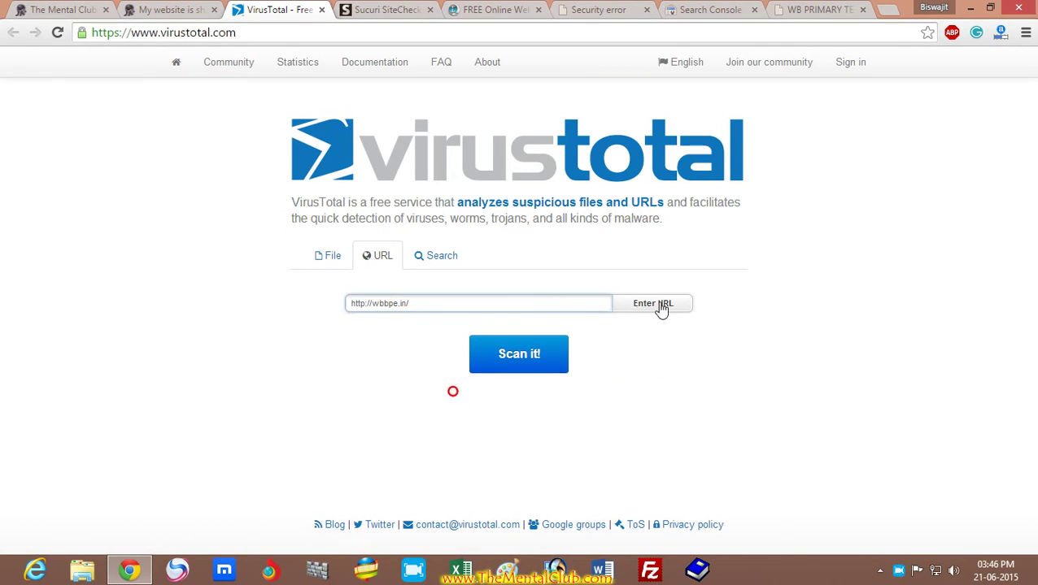
{"action": "left_click", "coordinate": [659, 305]}
{"action": "key", "text": "ctrl+c"}
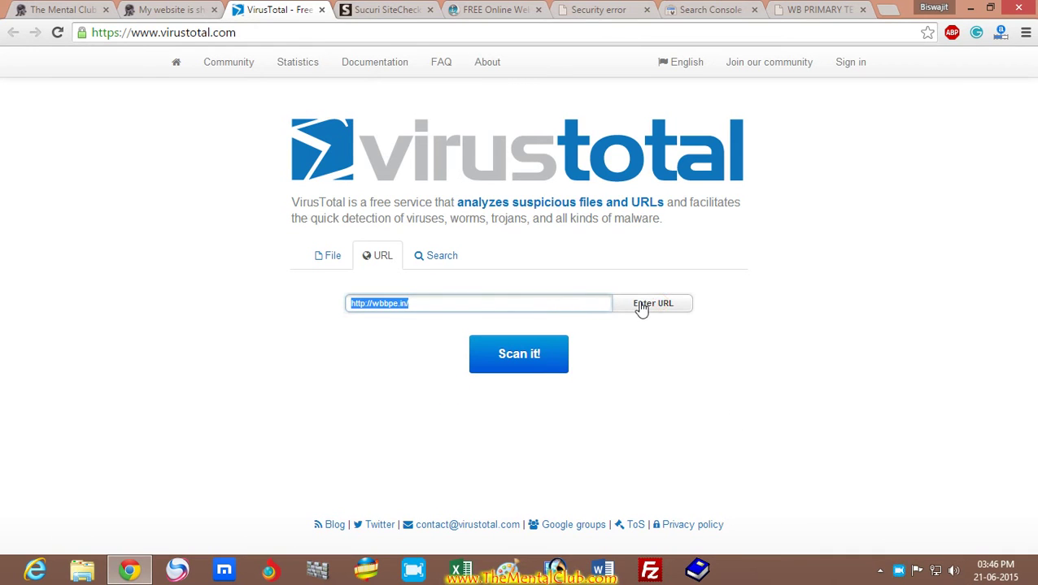
{"action": "left_click", "coordinate": [639, 305]}
{"action": "left_click", "coordinate": [521, 361]}
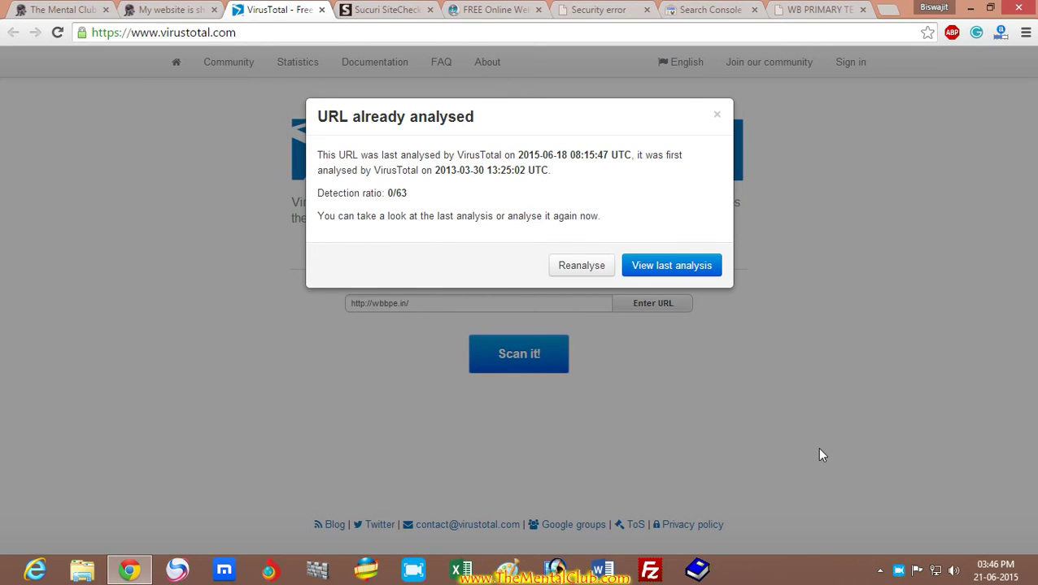
{"action": "left_click", "coordinate": [718, 116]}
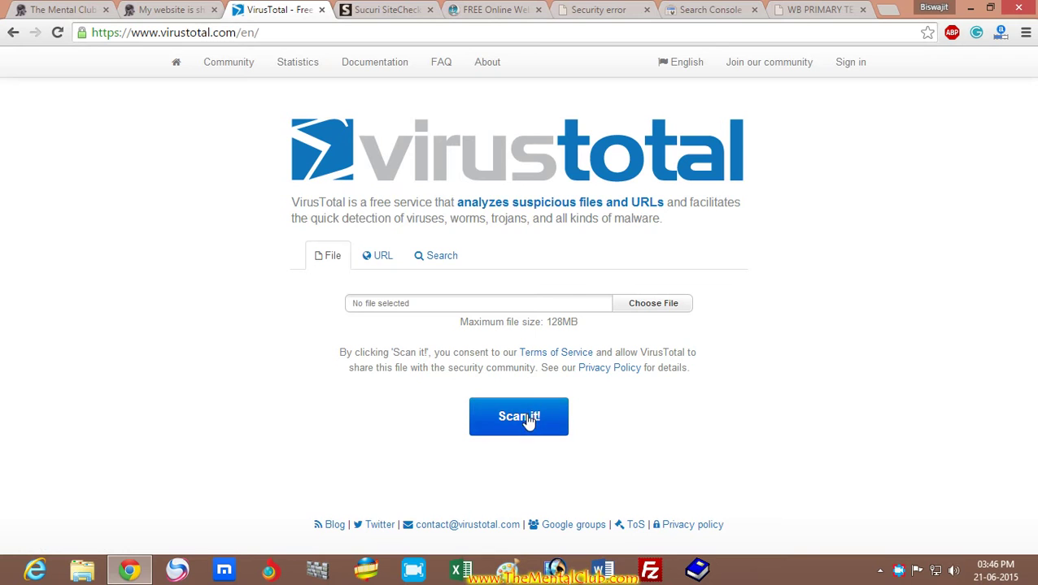
{"action": "left_click", "coordinate": [485, 309]}
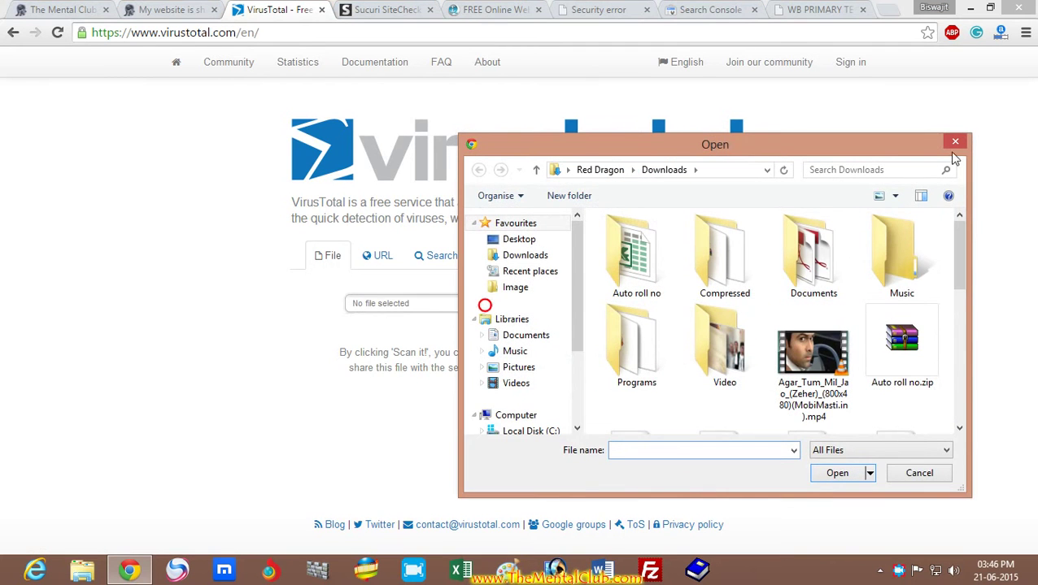
{"action": "left_click", "coordinate": [953, 151]}
{"action": "left_click", "coordinate": [384, 257]}
{"action": "right_click", "coordinate": [409, 303]}
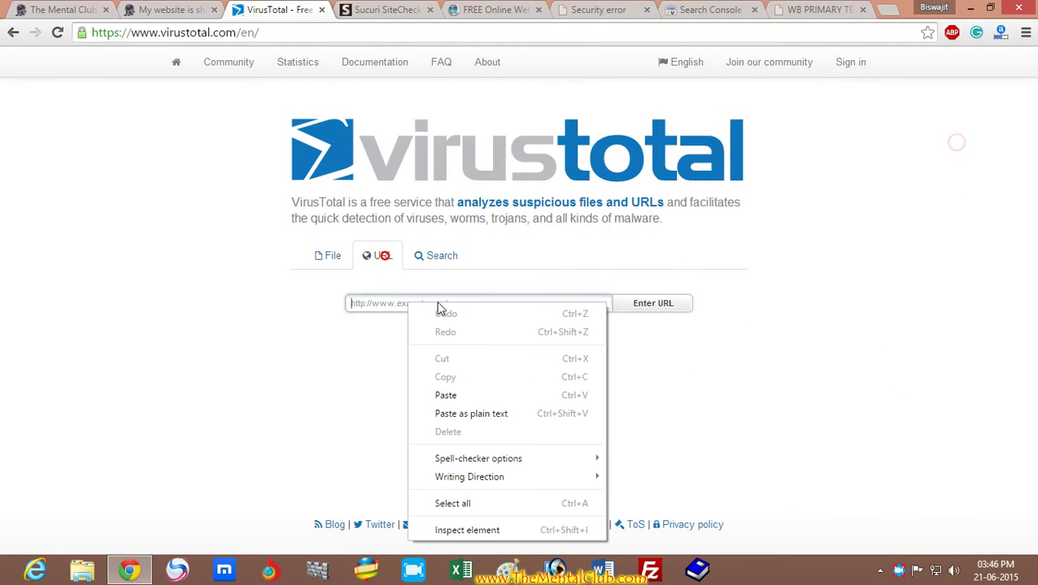
{"action": "left_click", "coordinate": [461, 396]}
{"action": "left_click", "coordinate": [509, 363]}
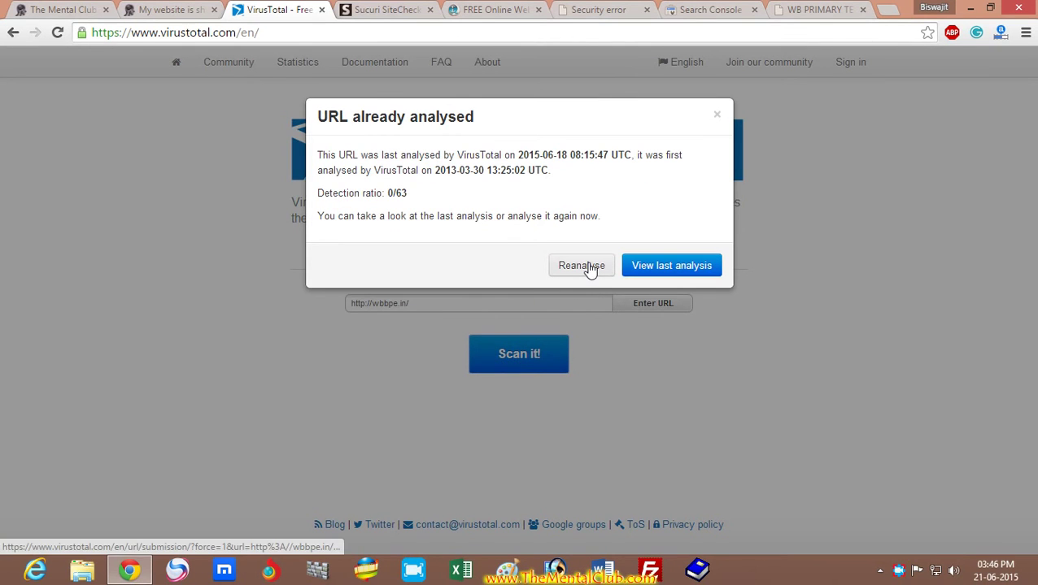
{"action": "left_click", "coordinate": [588, 267]}
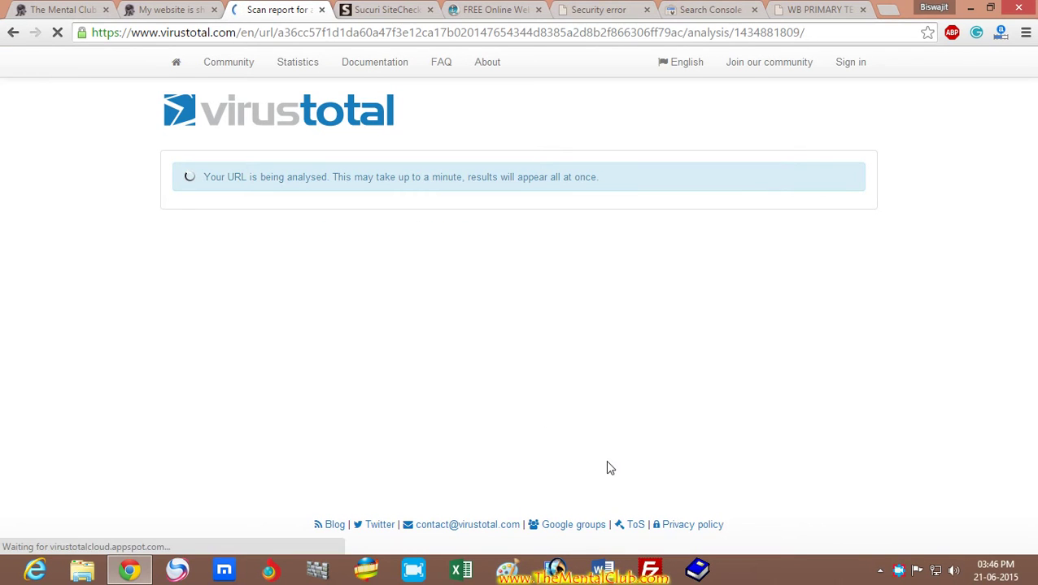
{"action": "left_click", "coordinate": [378, 10]}
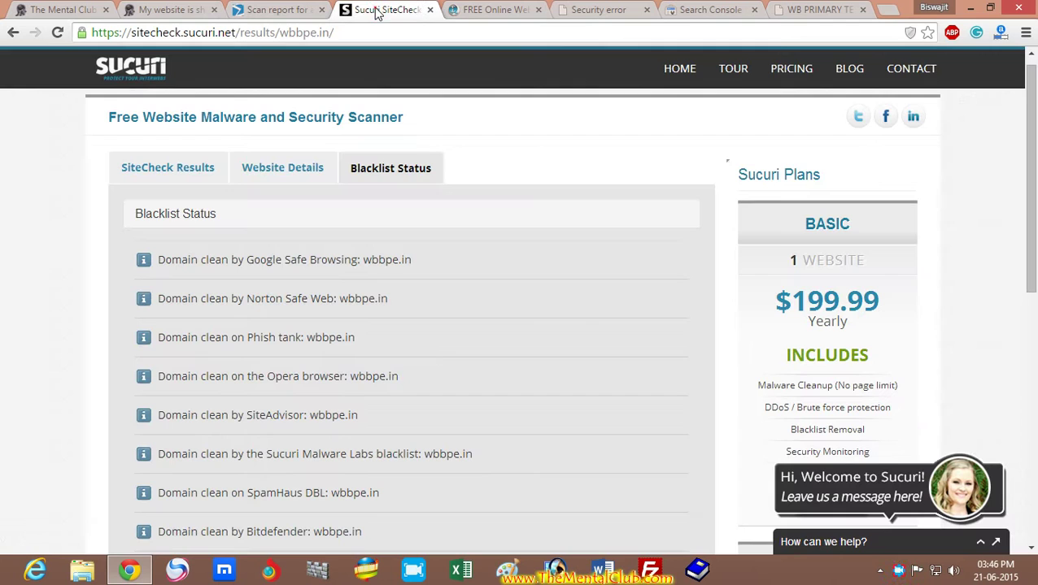
Step: Check the Quttera scan's progress, return to the article, and highlight the OverFlow="hidden" code under Cause 1
{"action": "left_click", "coordinate": [492, 11]}
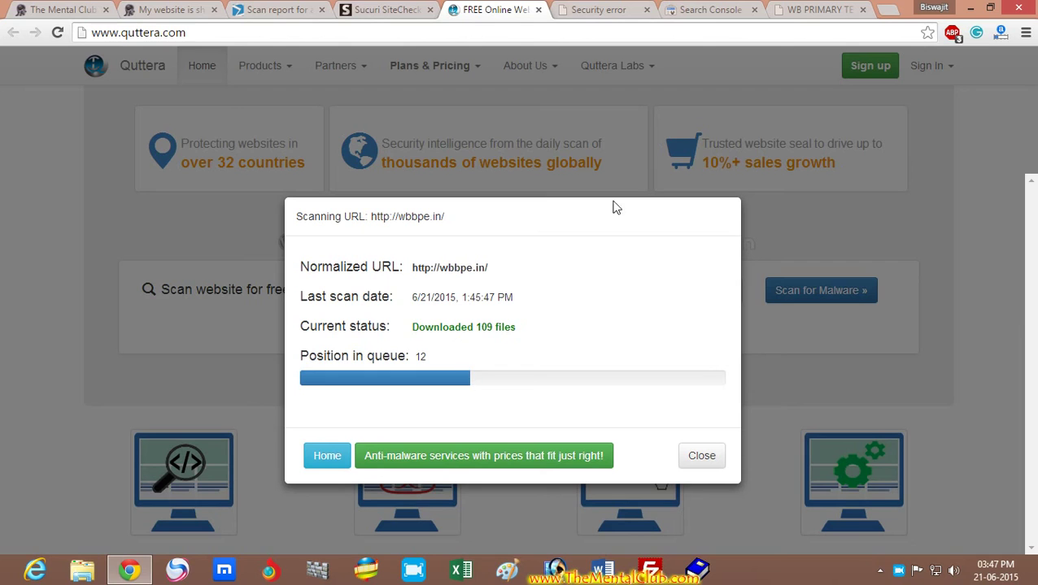
{"action": "left_click", "coordinate": [166, 9]}
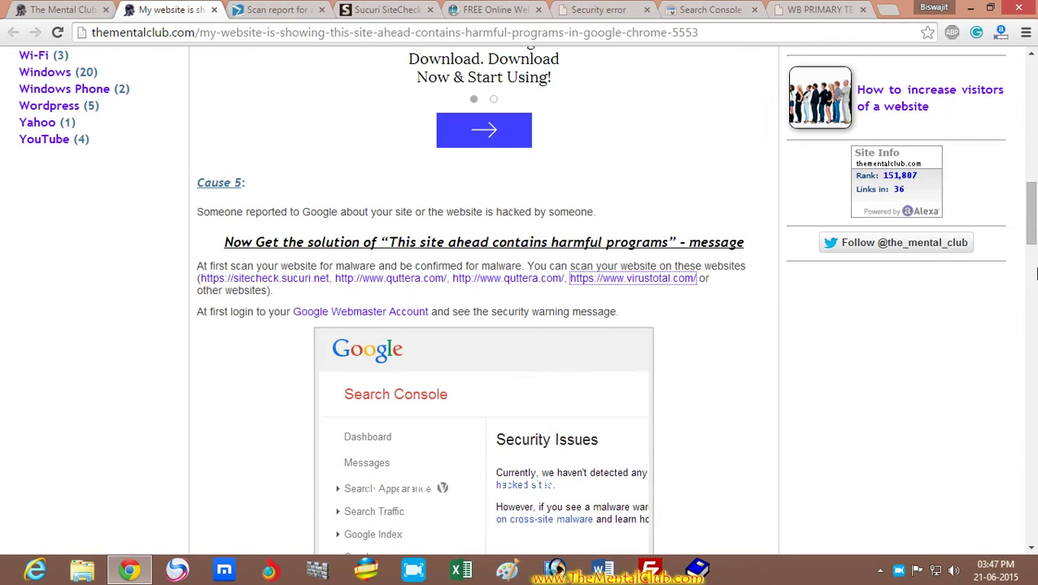
{"action": "left_click_drag", "start_coordinate": [1031, 221], "coordinate": [1033, 186]}
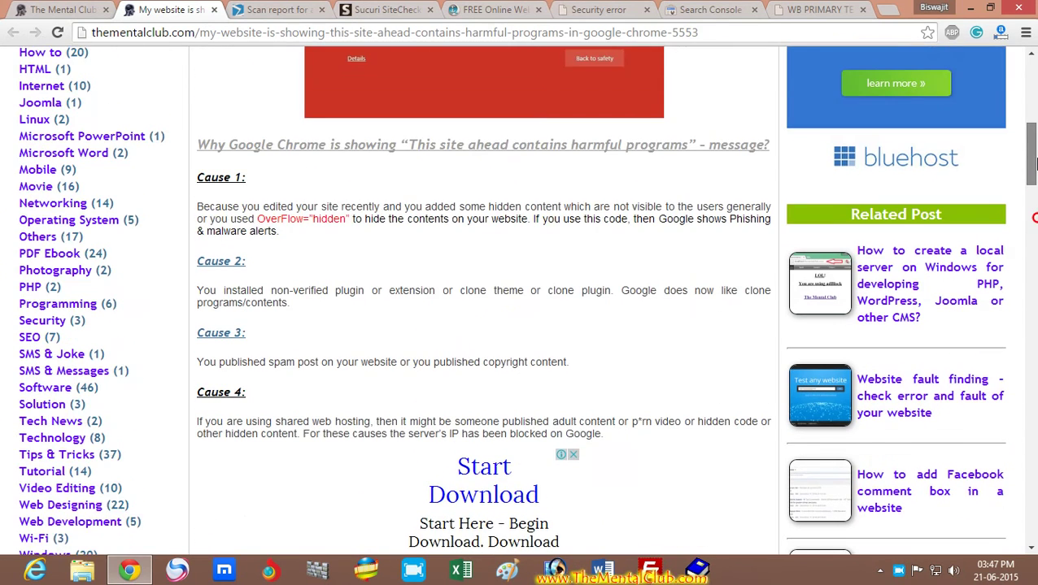
{"action": "left_click_drag", "start_coordinate": [1031, 163], "coordinate": [1034, 156]}
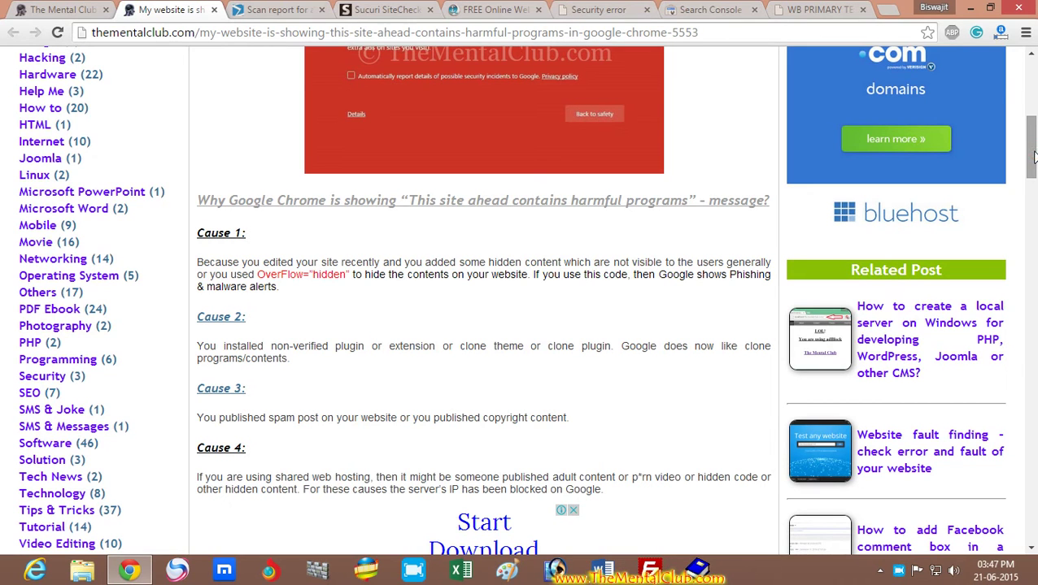
{"action": "mouse_move", "coordinate": [1031, 163]}
{"action": "left_mouse_down"}
{"action": "mouse_move", "coordinate": [1034, 144]}
{"action": "mouse_move", "coordinate": [1034, 167]}
{"action": "left_mouse_up"}
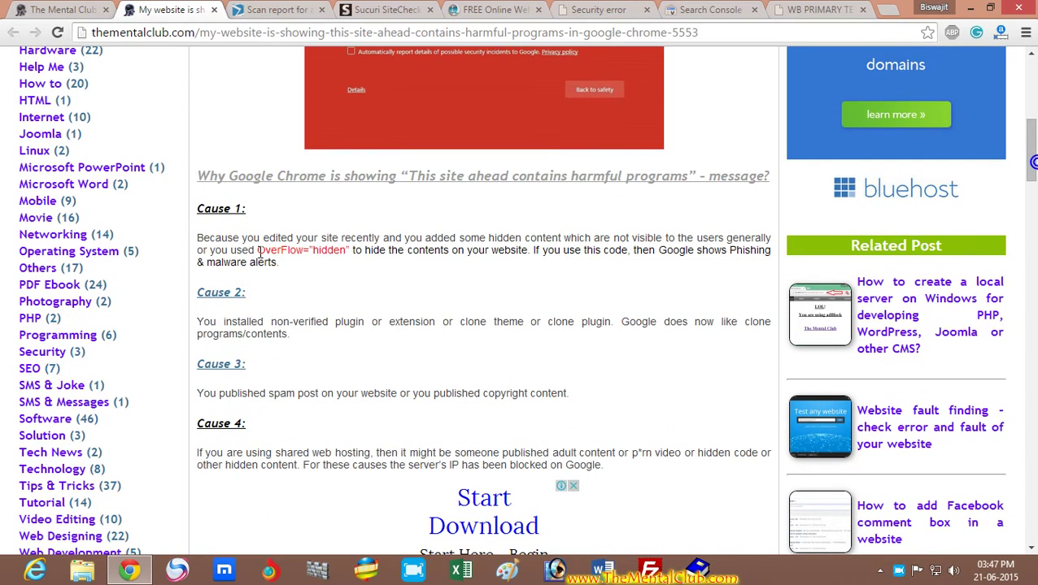
{"action": "left_click_drag", "start_coordinate": [257, 252], "coordinate": [353, 251]}
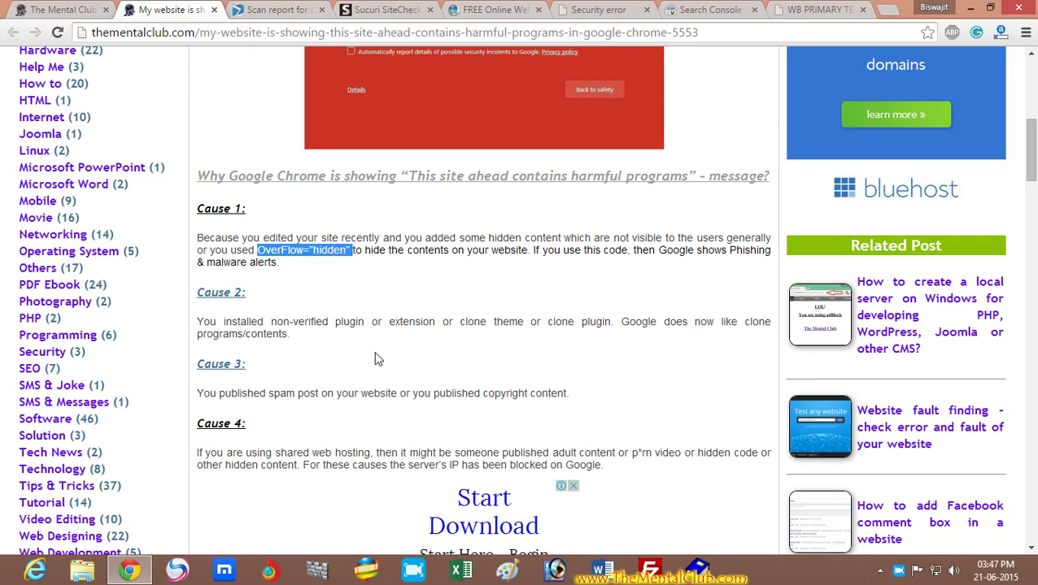
{"action": "left_click", "coordinate": [362, 323]}
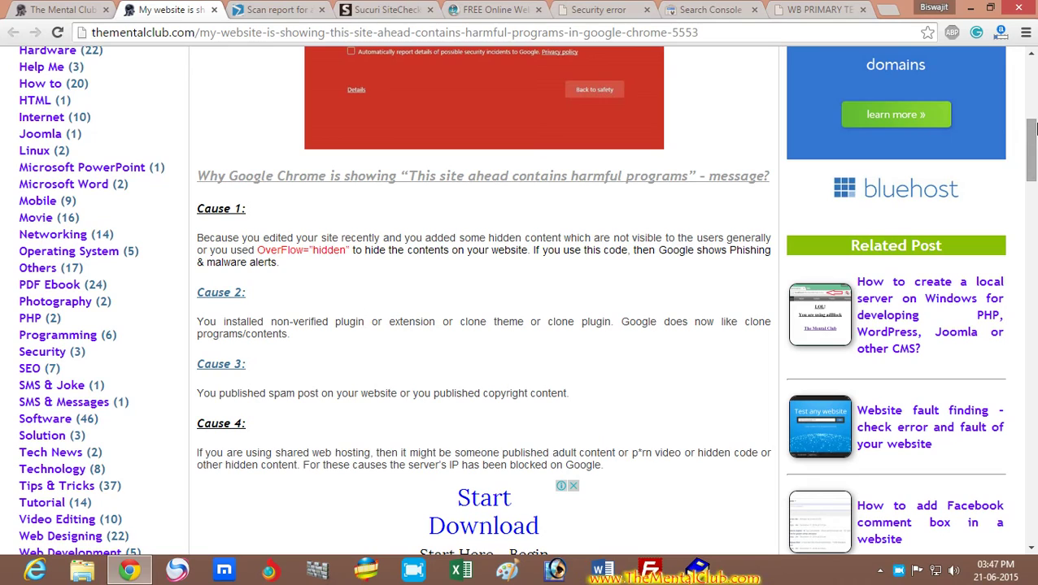
Step: Review the article's Cause 2 and highlight "clone theme" in its text
{"action": "mouse_move", "coordinate": [1035, 163]}
{"action": "left_mouse_down"}
{"action": "mouse_move", "coordinate": [1035, 122]}
{"action": "mouse_move", "coordinate": [1034, 158]}
{"action": "left_mouse_up"}
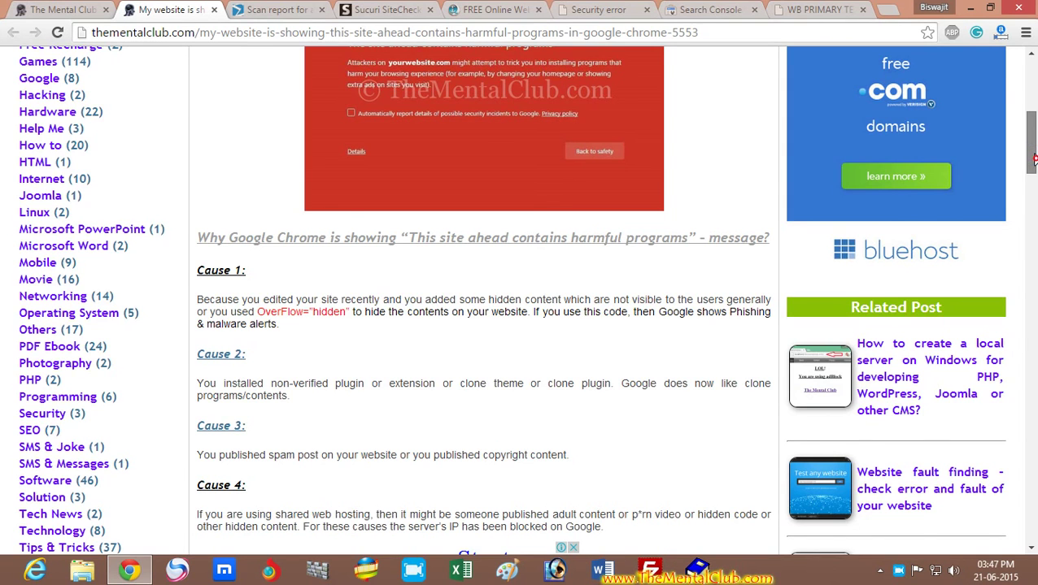
{"action": "mouse_move", "coordinate": [1034, 159]}
{"action": "left_mouse_down"}
{"action": "mouse_move", "coordinate": [1033, 94]}
{"action": "mouse_move", "coordinate": [1031, 165]}
{"action": "left_mouse_up"}
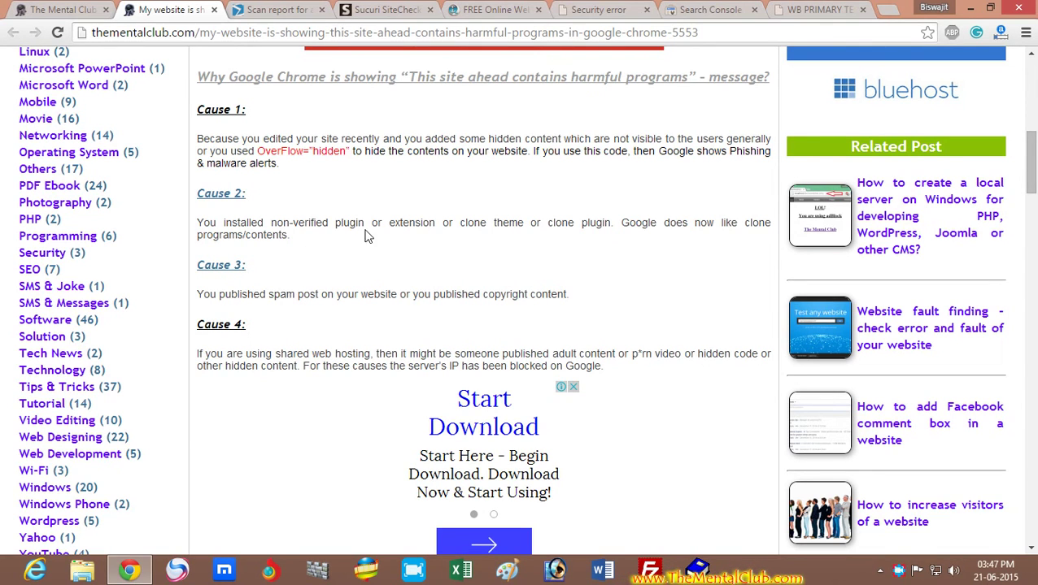
{"action": "left_click_drag", "start_coordinate": [273, 222], "coordinate": [531, 225]}
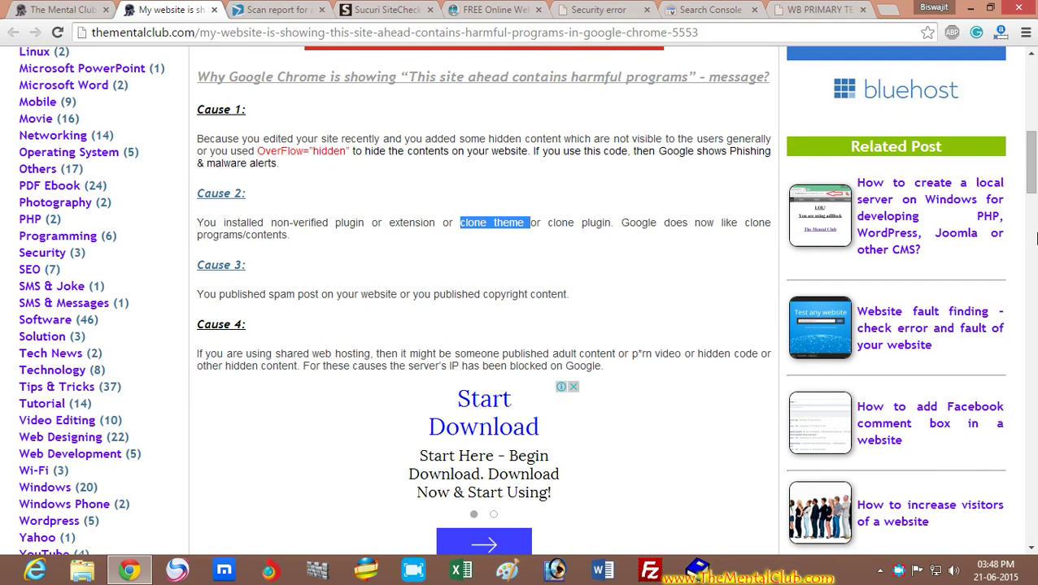
{"action": "left_click_drag", "start_coordinate": [1030, 179], "coordinate": [1034, 202]}
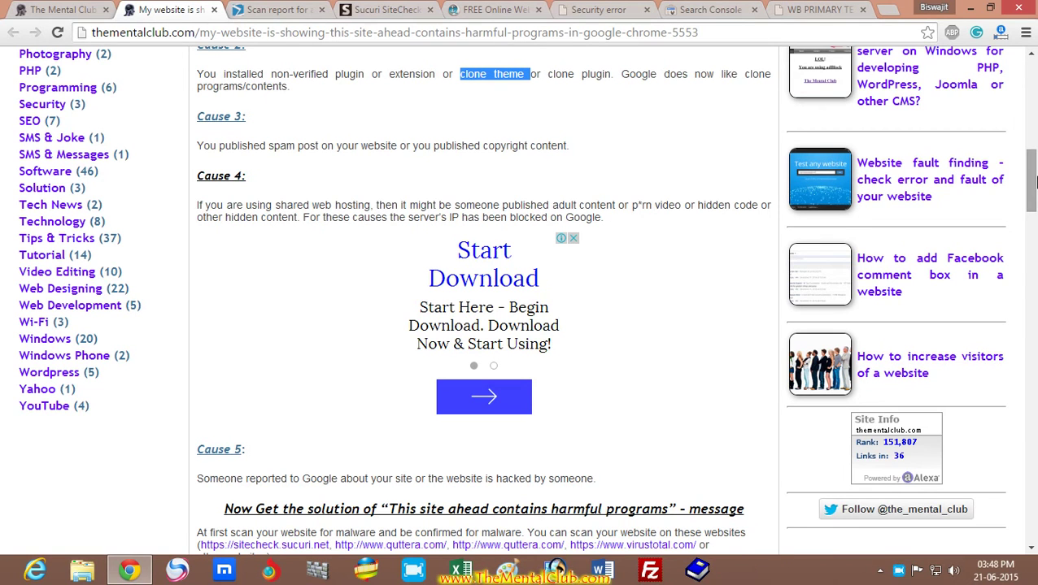
Step: Highlight the whole Cause 4 paragraph about shared web hosting in the article
{"action": "scroll", "coordinate": [1031, 189], "scroll_direction": "down", "scroll_amount": 1}
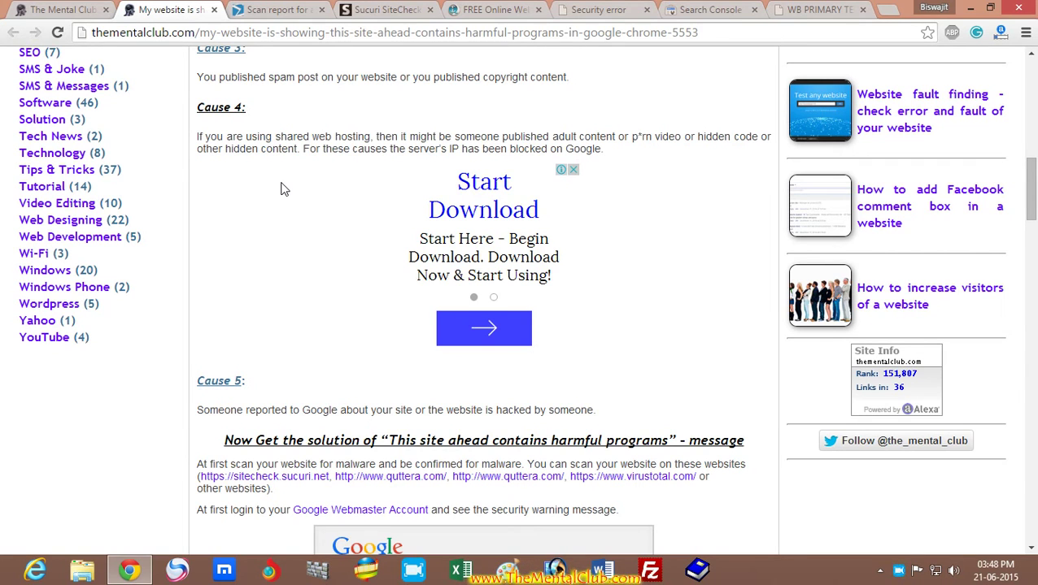
{"action": "left_click_drag", "start_coordinate": [303, 148], "coordinate": [608, 148]}
{"action": "left_click", "coordinate": [247, 136]}
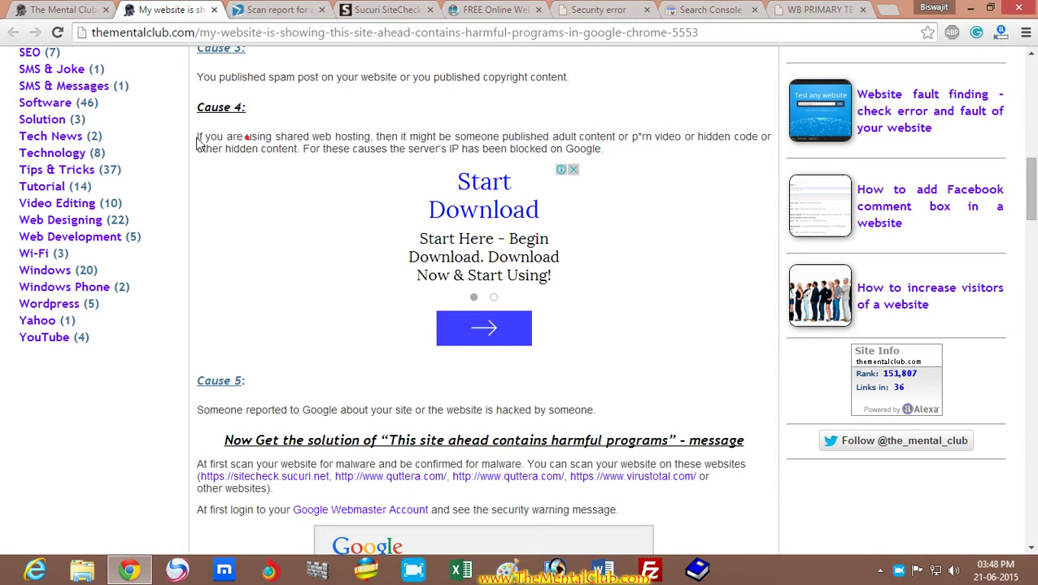
{"action": "left_click_drag", "start_coordinate": [198, 137], "coordinate": [778, 171]}
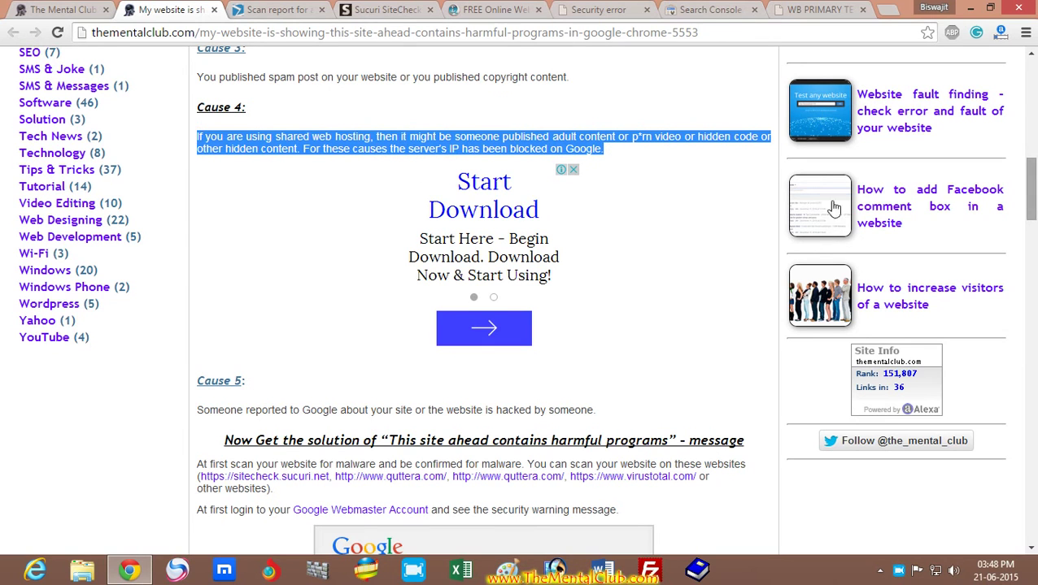
Step: Examine the article's advice on removing the overflow: hidden CSS code and its help videos for hacked sites
{"action": "left_click_drag", "start_coordinate": [1031, 183], "coordinate": [1035, 281]}
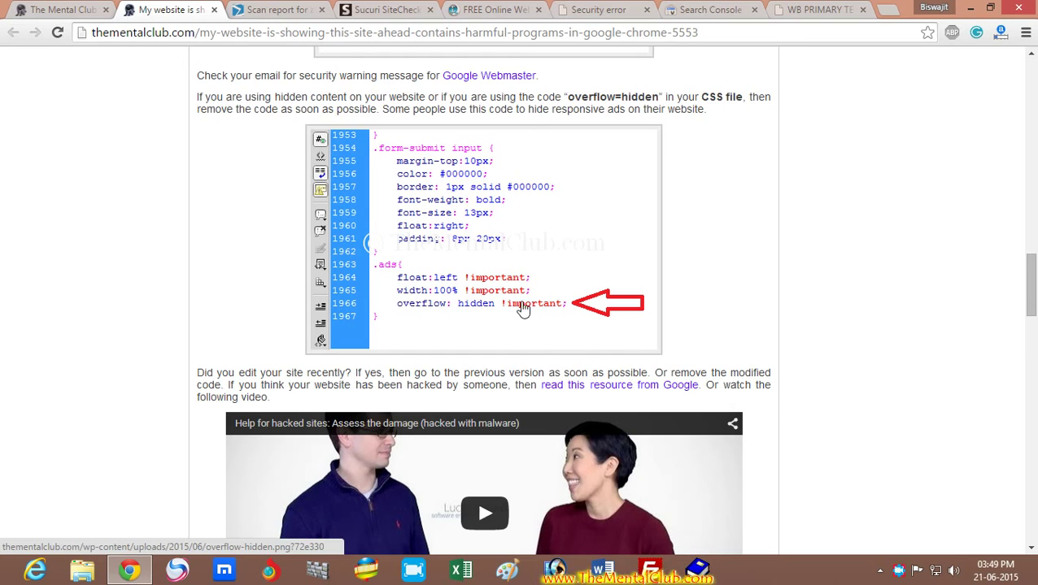
{"action": "mouse_move", "coordinate": [1033, 305]}
{"action": "left_mouse_down"}
{"action": "mouse_move", "coordinate": [1032, 342]}
{"action": "mouse_move", "coordinate": [1031, 322]}
{"action": "left_mouse_up"}
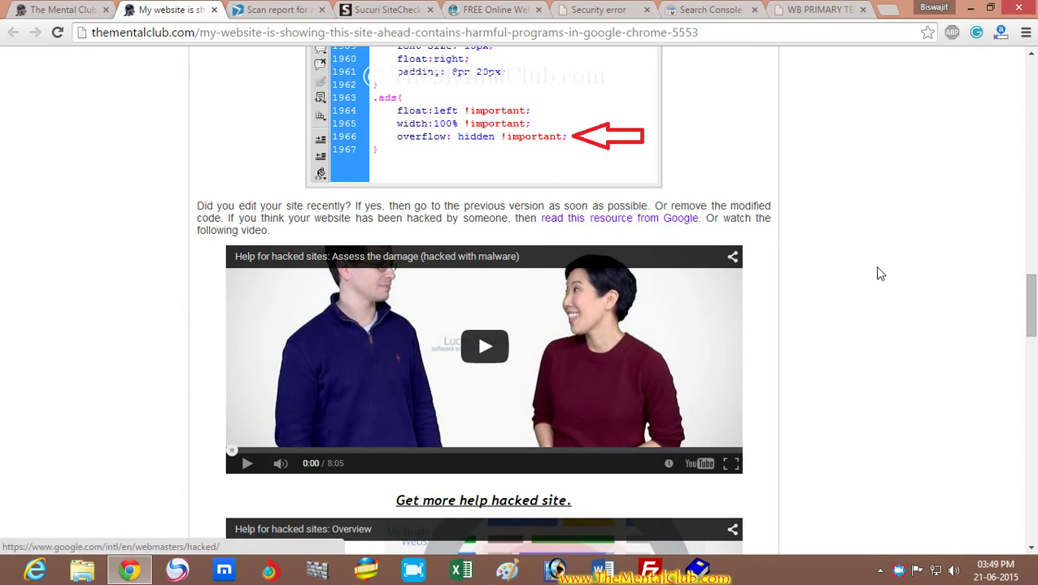
{"action": "scroll", "coordinate": [1034, 313], "scroll_direction": "down", "scroll_amount": 1}
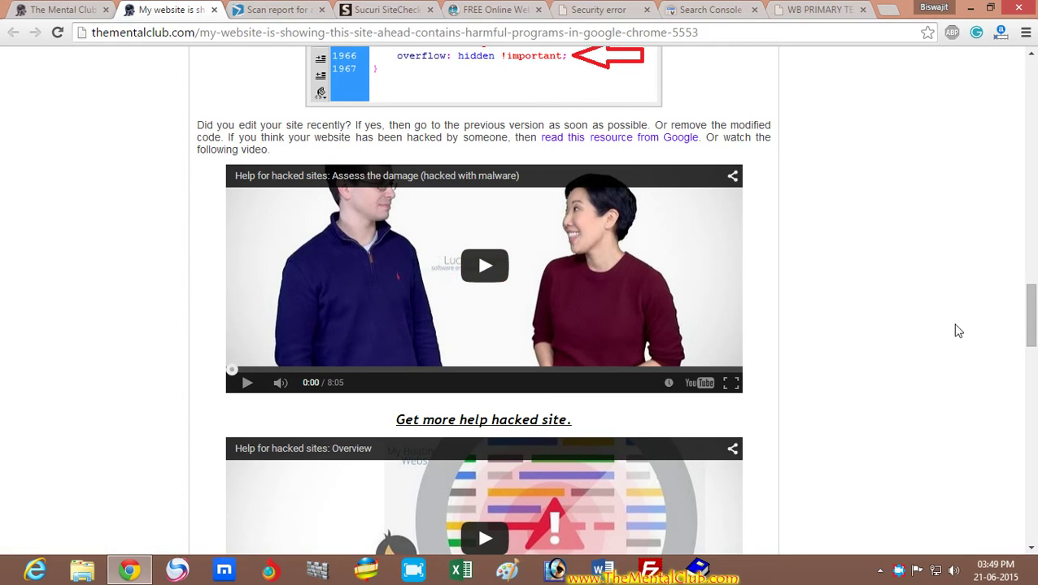
{"action": "left_click_drag", "start_coordinate": [1030, 316], "coordinate": [1030, 322]}
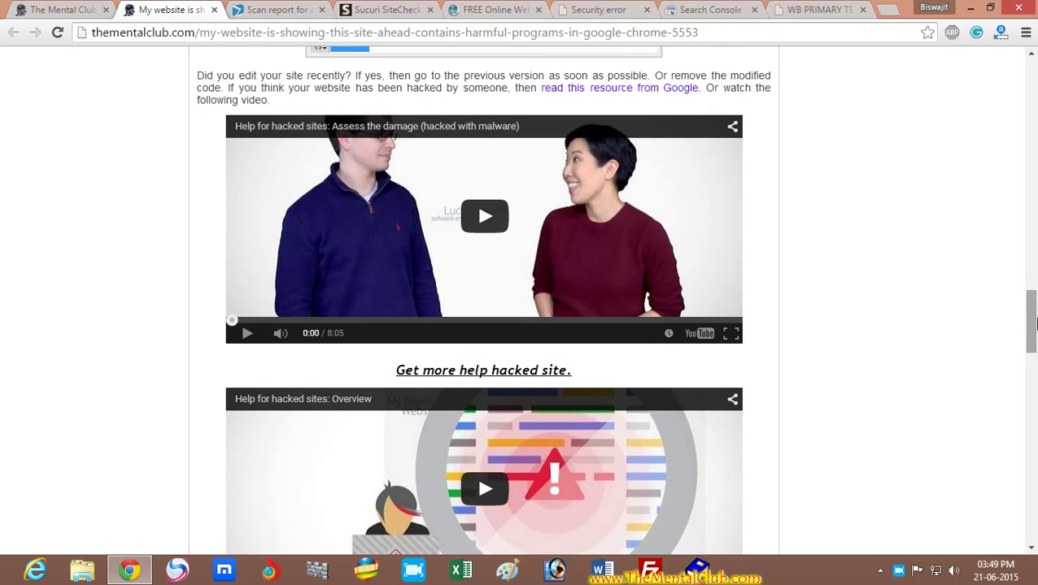
{"action": "mouse_move", "coordinate": [1029, 324]}
{"action": "left_mouse_down"}
{"action": "mouse_move", "coordinate": [1035, 348]}
{"action": "mouse_move", "coordinate": [1013, 313]}
{"action": "left_mouse_up"}
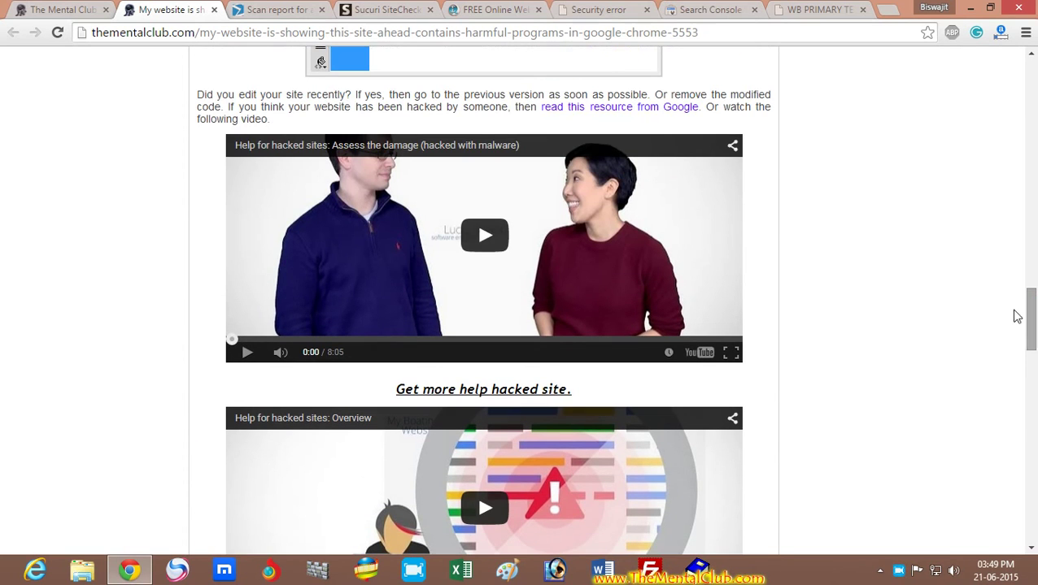
Step: Check the Quttera scan and the Sucuri results again, and bring up the VirusTotal report for wbbpe.in
{"action": "left_click", "coordinate": [505, 9]}
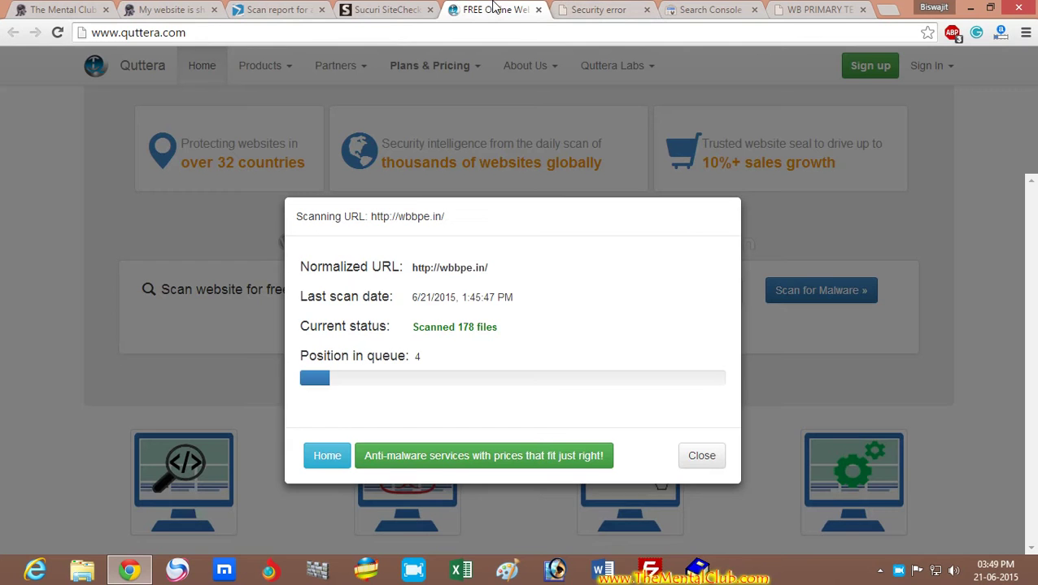
{"action": "left_click", "coordinate": [397, 7]}
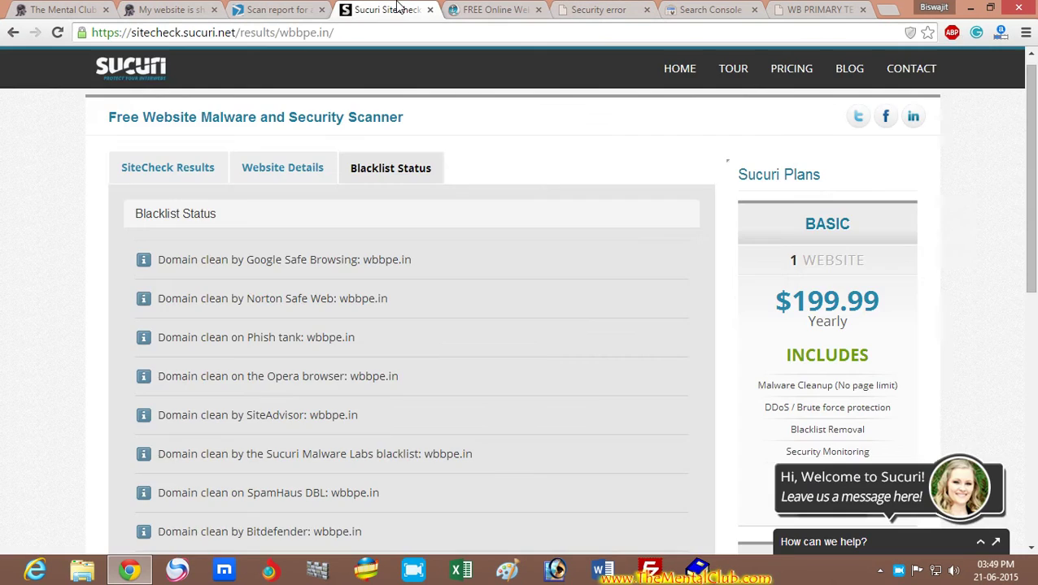
{"action": "left_click", "coordinate": [307, 8]}
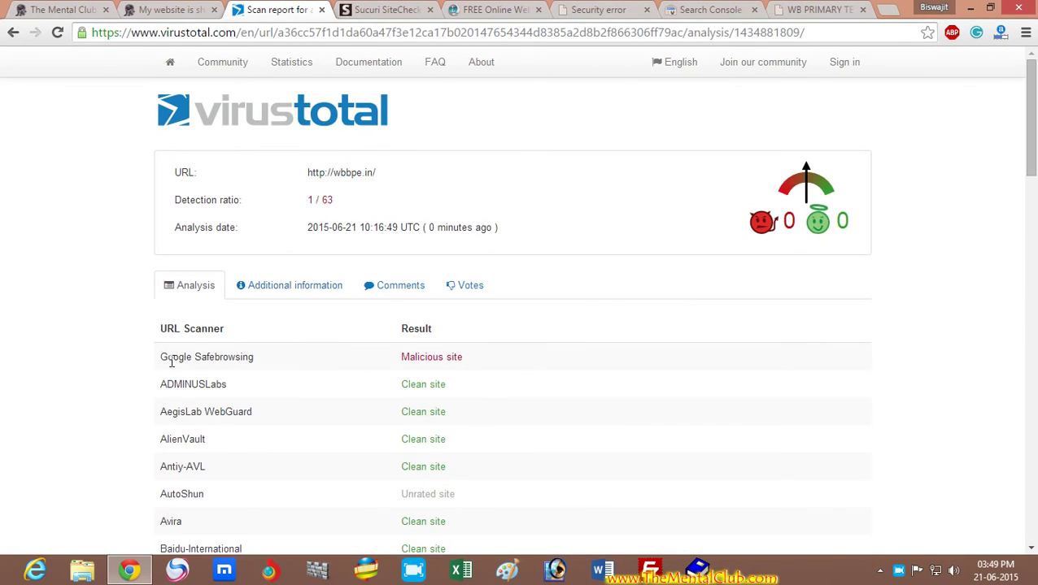
Step: Highlight the Google Safebrowsing result in the VirusTotal report and review the remaining scanners' results
{"action": "left_click_drag", "start_coordinate": [161, 357], "coordinate": [273, 370]}
{"action": "left_click", "coordinate": [186, 387]}
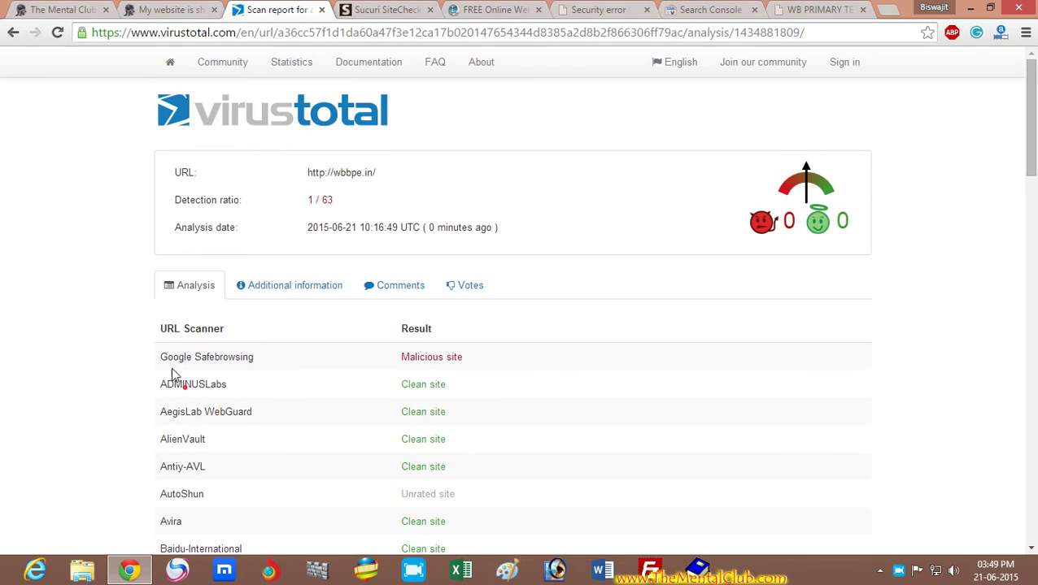
{"action": "left_click_drag", "start_coordinate": [163, 357], "coordinate": [486, 359]}
{"action": "left_click", "coordinate": [1035, 195]}
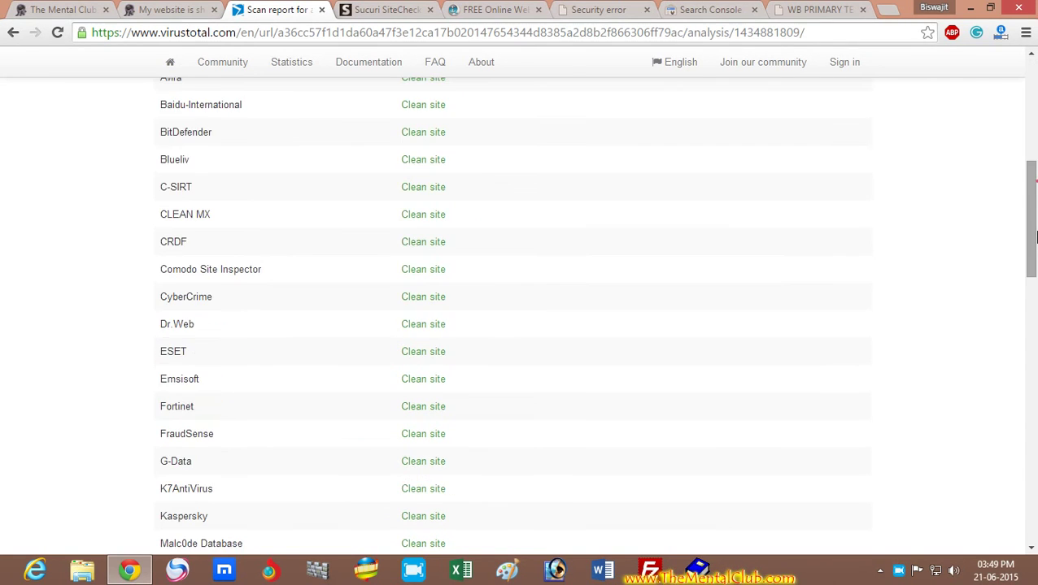
{"action": "left_click_drag", "start_coordinate": [1035, 235], "coordinate": [1035, 529]}
{"action": "left_click_drag", "start_coordinate": [1034, 429], "coordinate": [1034, 119]}
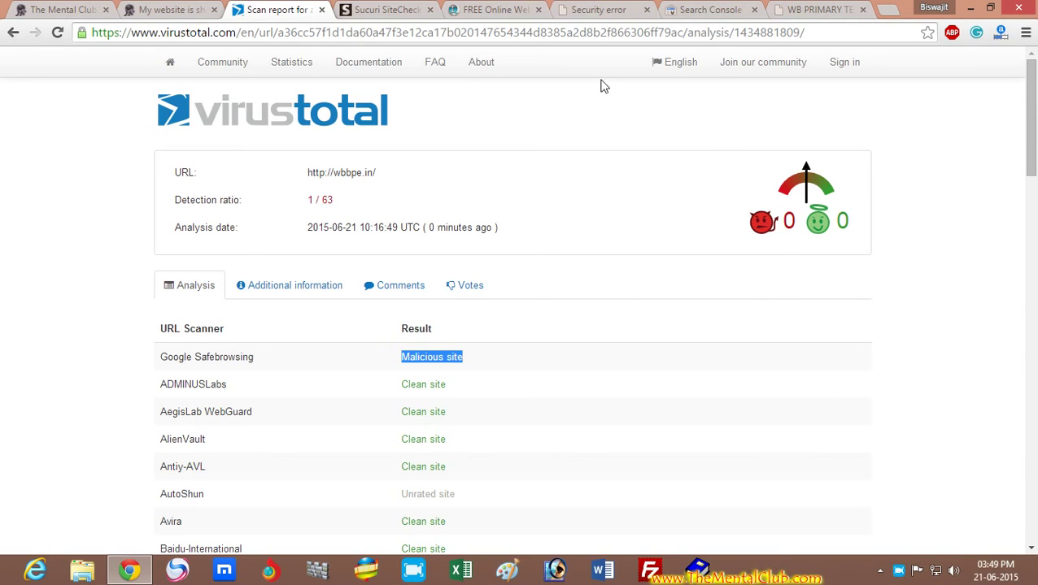
Step: Open the "resources for hacked sites" link from Search Console's Security Issues page in a new tab and skim the page
{"action": "left_click", "coordinate": [687, 18]}
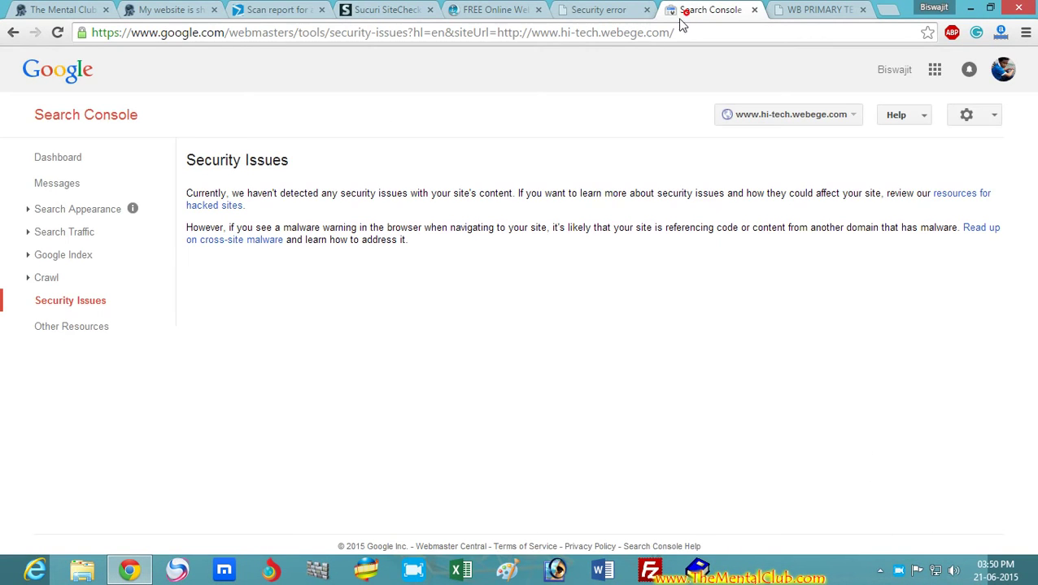
{"action": "left_click", "coordinate": [957, 198]}
{"action": "right_click", "coordinate": [957, 198]}
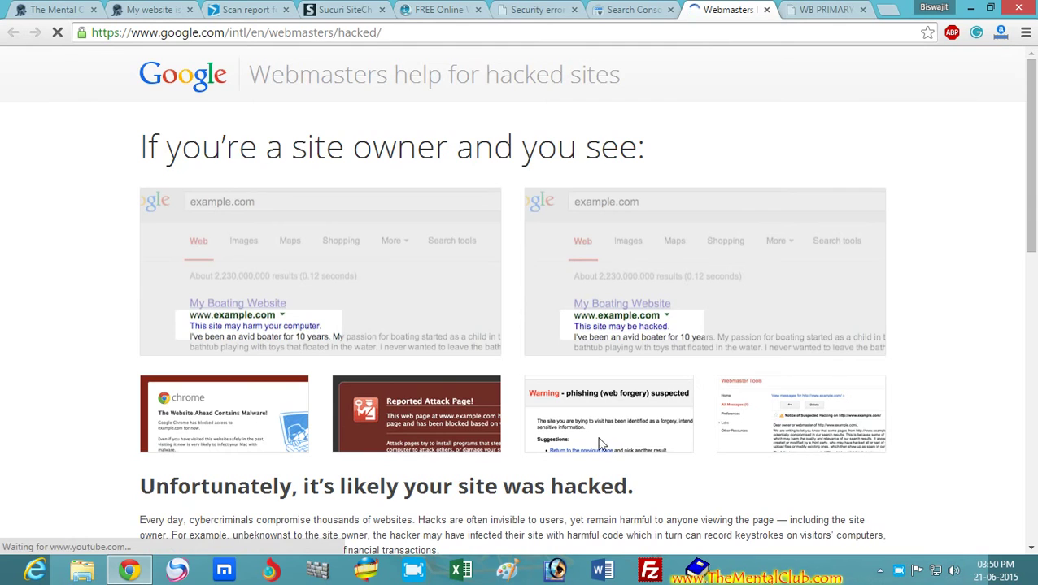
{"action": "scroll", "coordinate": [1016, 384], "scroll_direction": "down", "scroll_amount": 6}
{"action": "scroll", "coordinate": [1016, 384], "scroll_direction": "up", "scroll_amount": 6}
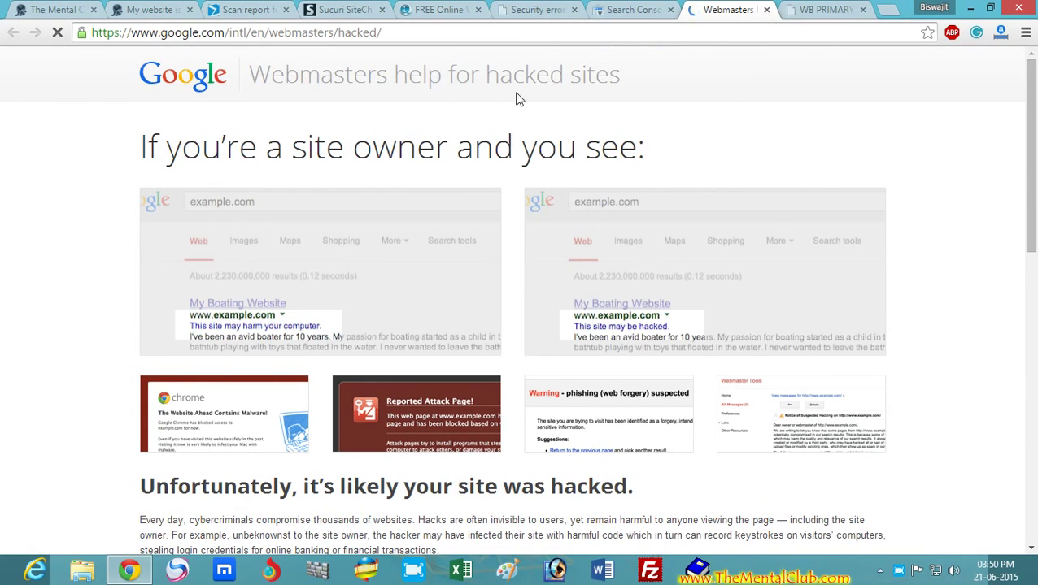
{"action": "left_click", "coordinate": [528, 8]}
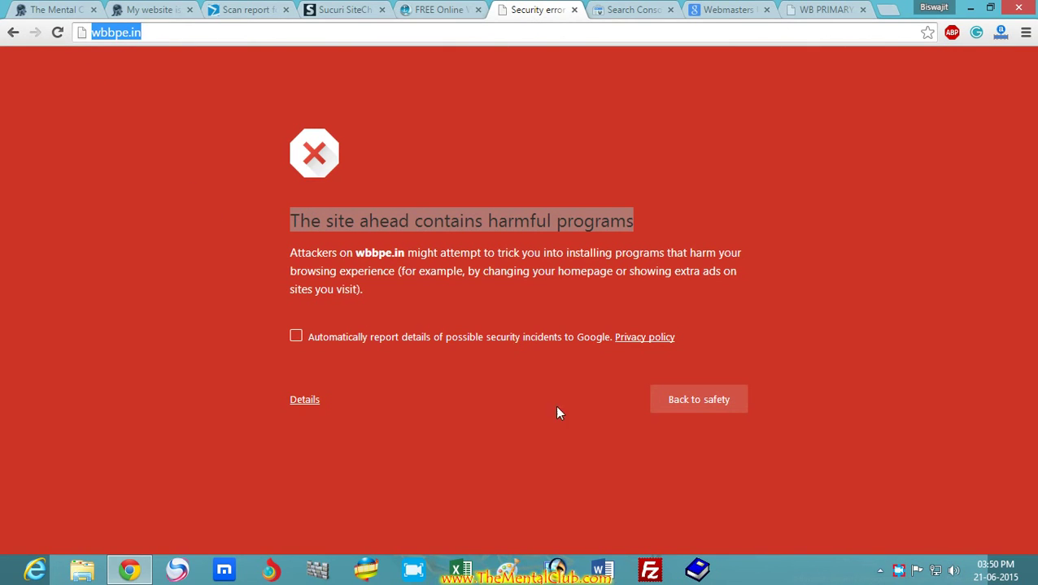
{"action": "left_click", "coordinate": [821, 9]}
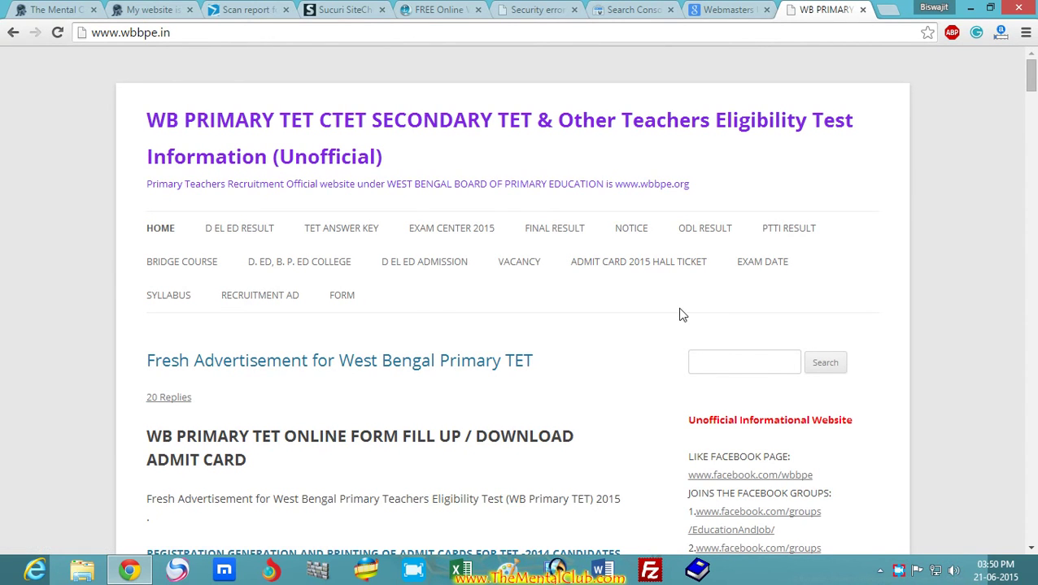
{"action": "left_click", "coordinate": [526, 9]}
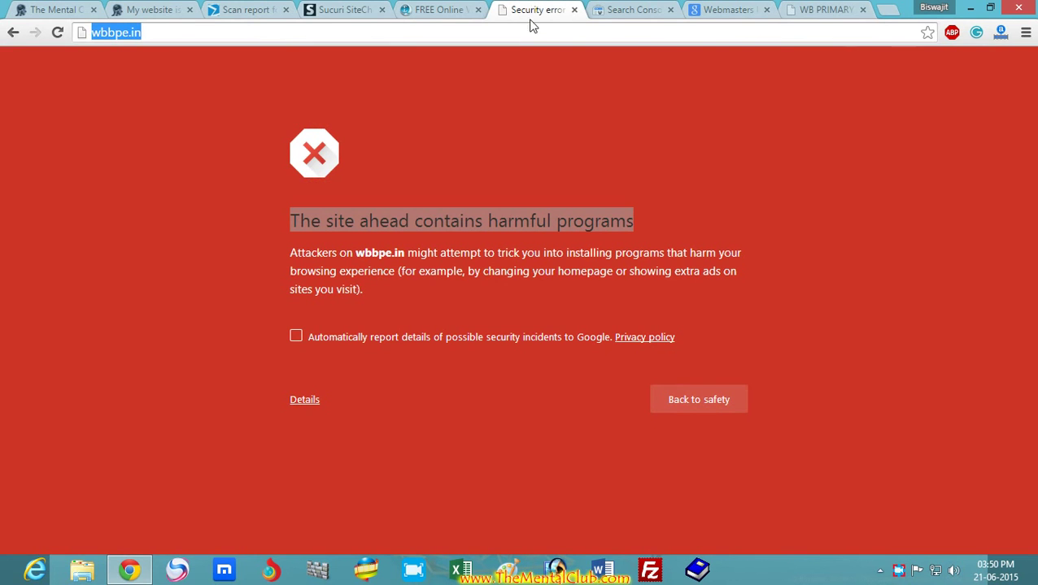
{"action": "left_click", "coordinate": [825, 10]}
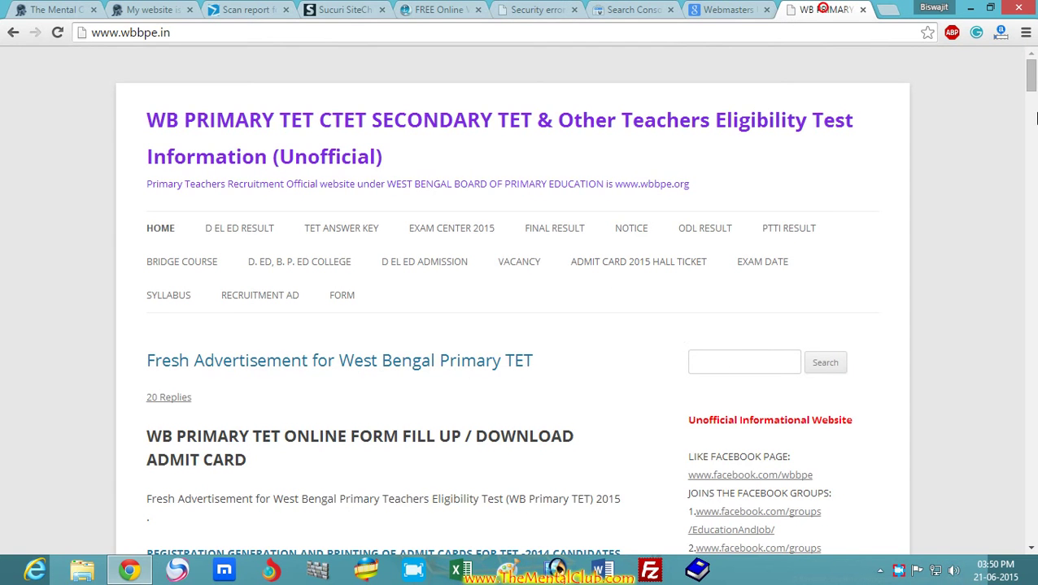
{"action": "left_click_drag", "start_coordinate": [1032, 104], "coordinate": [1034, 79]}
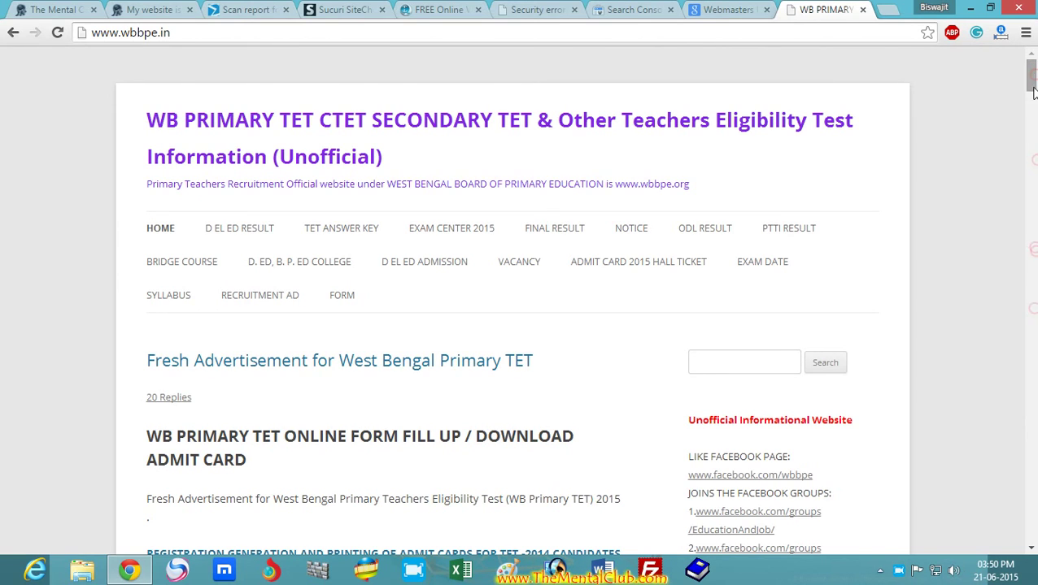
{"action": "mouse_move", "coordinate": [1034, 79]}
{"action": "left_mouse_down"}
{"action": "mouse_move", "coordinate": [1031, 138]}
{"action": "mouse_move", "coordinate": [1031, 76]}
{"action": "left_mouse_up"}
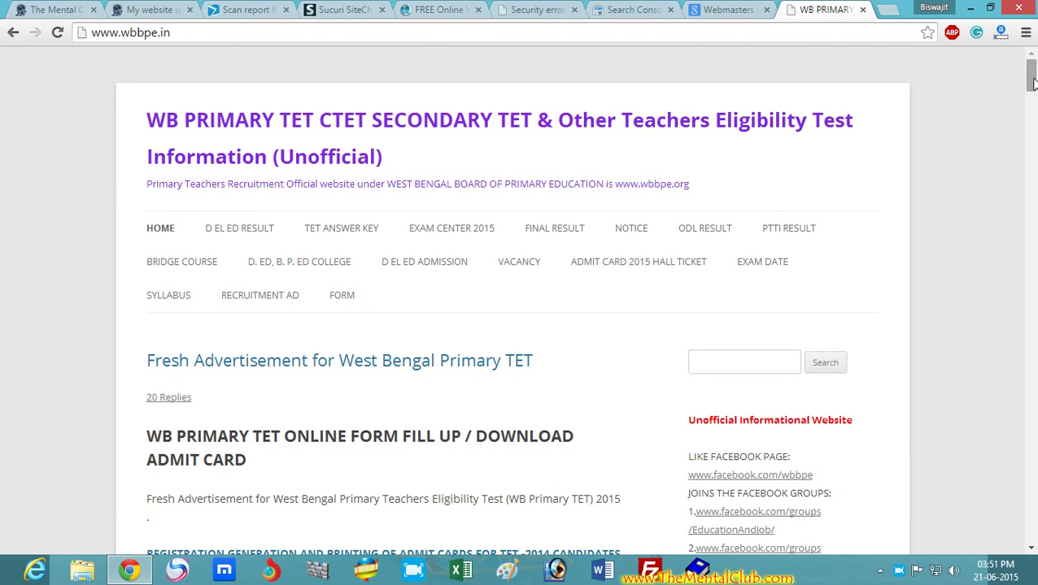
{"action": "left_click_drag", "start_coordinate": [1031, 80], "coordinate": [529, 8]}
{"action": "left_click", "coordinate": [529, 7]}
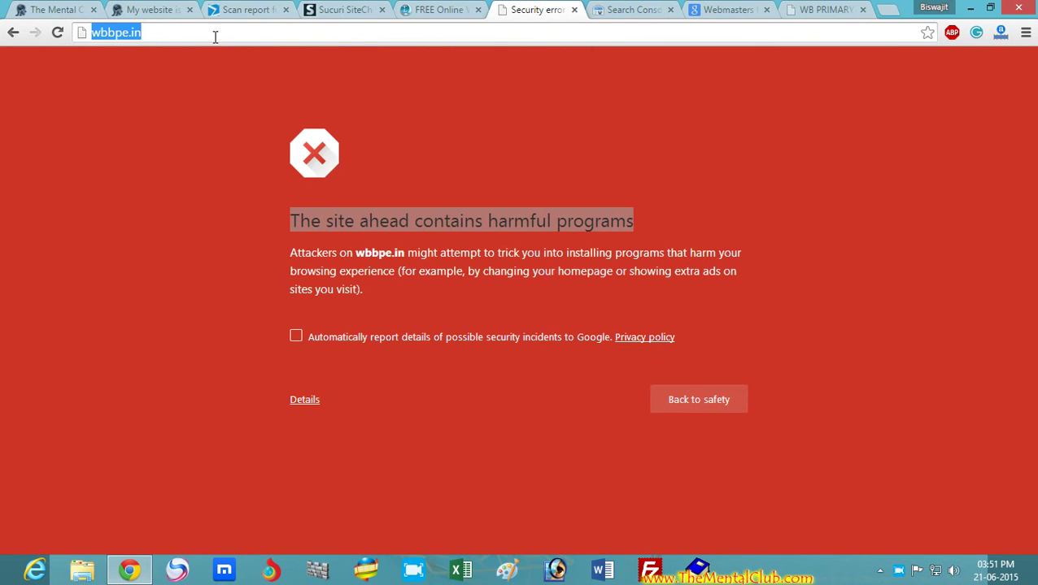
Step: Return to The Mental Club home page past the VirusTotal report and close its custom search results
{"action": "left_click", "coordinate": [238, 9]}
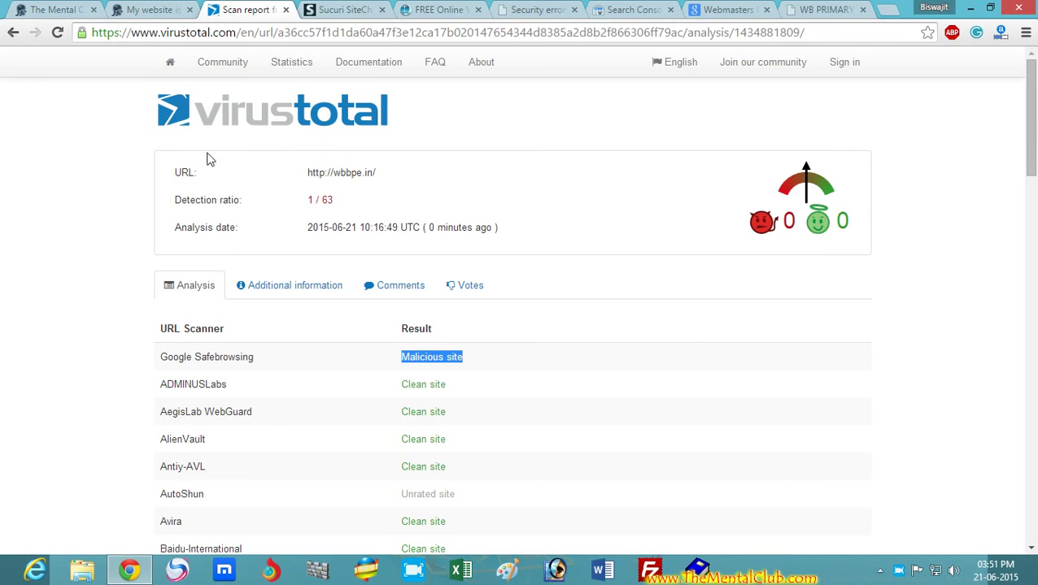
{"action": "left_click", "coordinate": [153, 9]}
{"action": "left_click", "coordinate": [58, 9]}
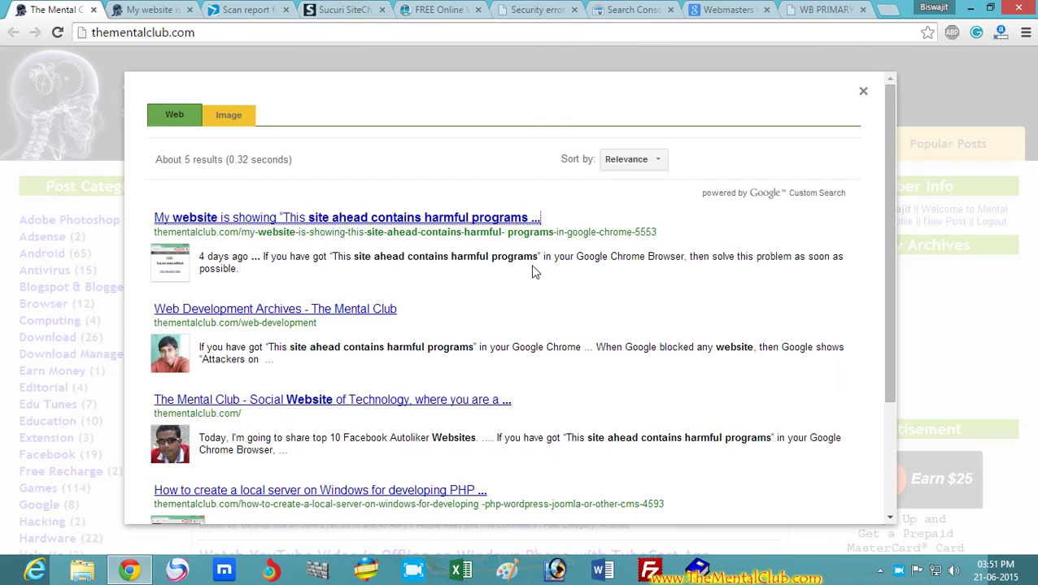
{"action": "left_click", "coordinate": [865, 93]}
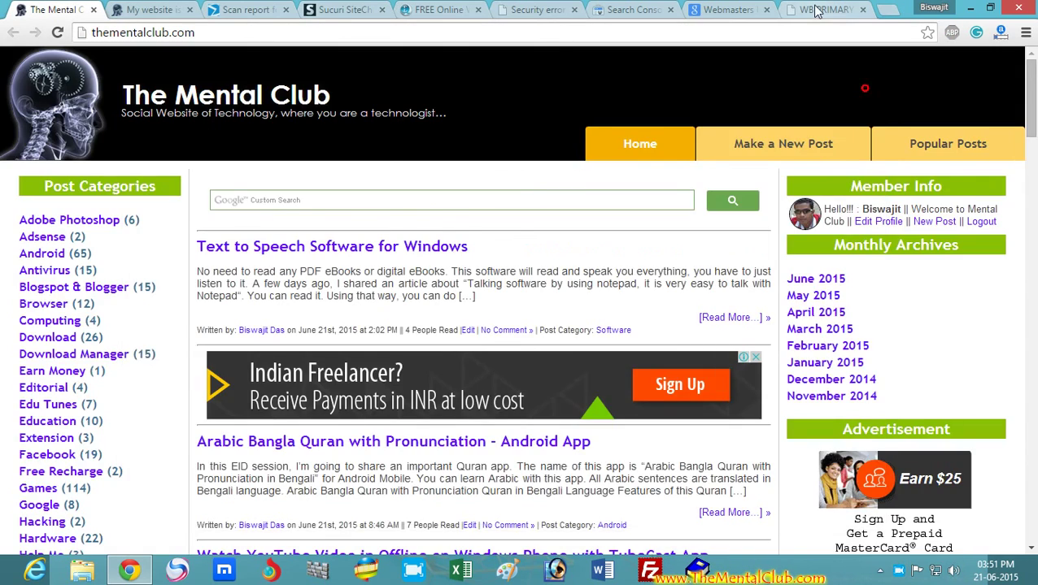
{"action": "left_click", "coordinate": [817, 9]}
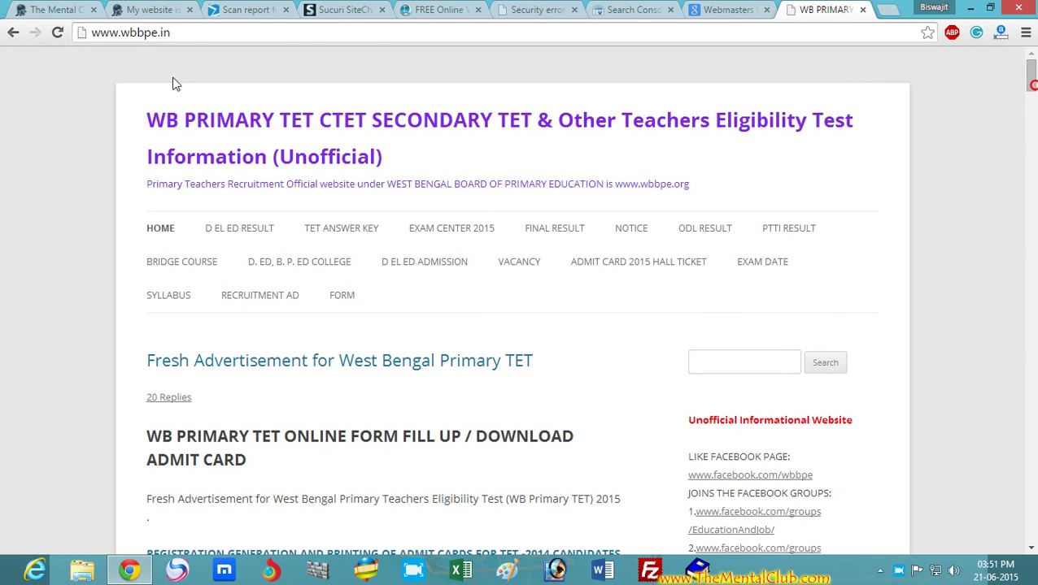
{"action": "left_click", "coordinate": [65, 9]}
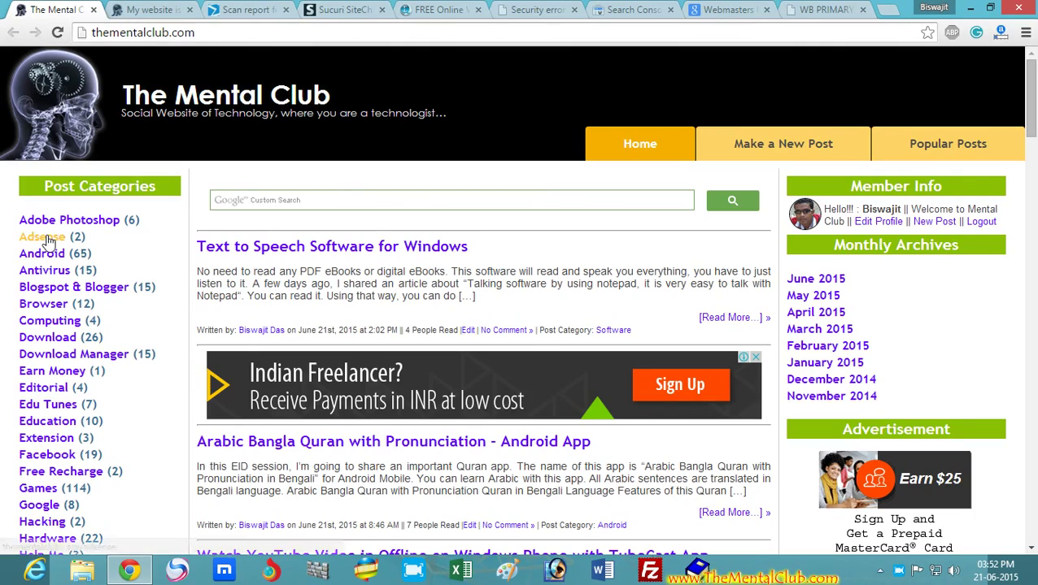
{"action": "scroll", "coordinate": [1033, 212], "scroll_direction": "down", "scroll_amount": 5}
{"action": "scroll", "coordinate": [1033, 211], "scroll_direction": "down", "scroll_amount": 5}
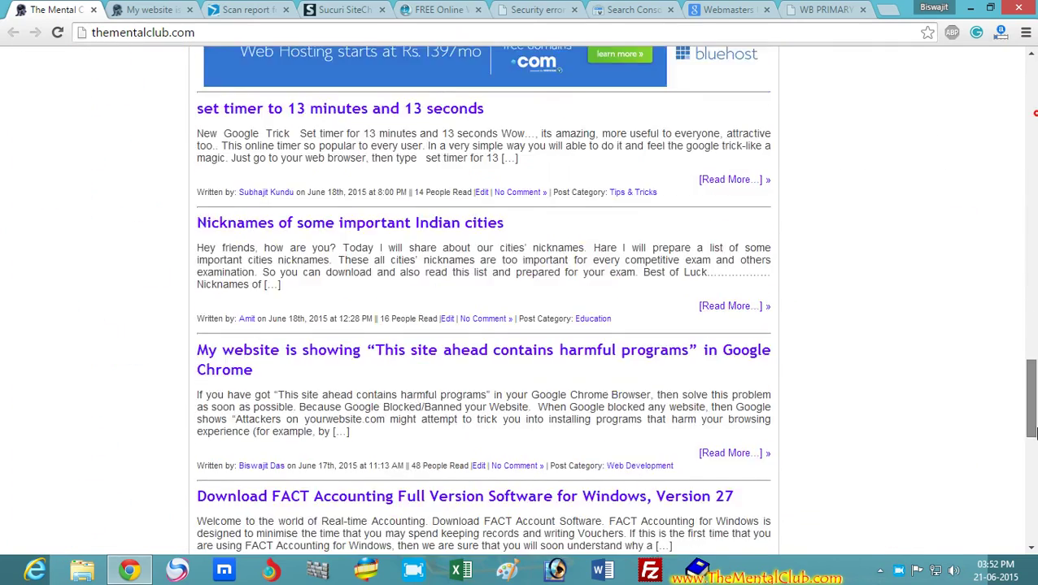
{"action": "scroll", "coordinate": [1032, 212], "scroll_direction": "up", "scroll_amount": 15}
Step: Highlight the thementalclub.com web address to point it out, and clear the highlight
{"action": "left_click_drag", "start_coordinate": [200, 32], "coordinate": [84, 31]}
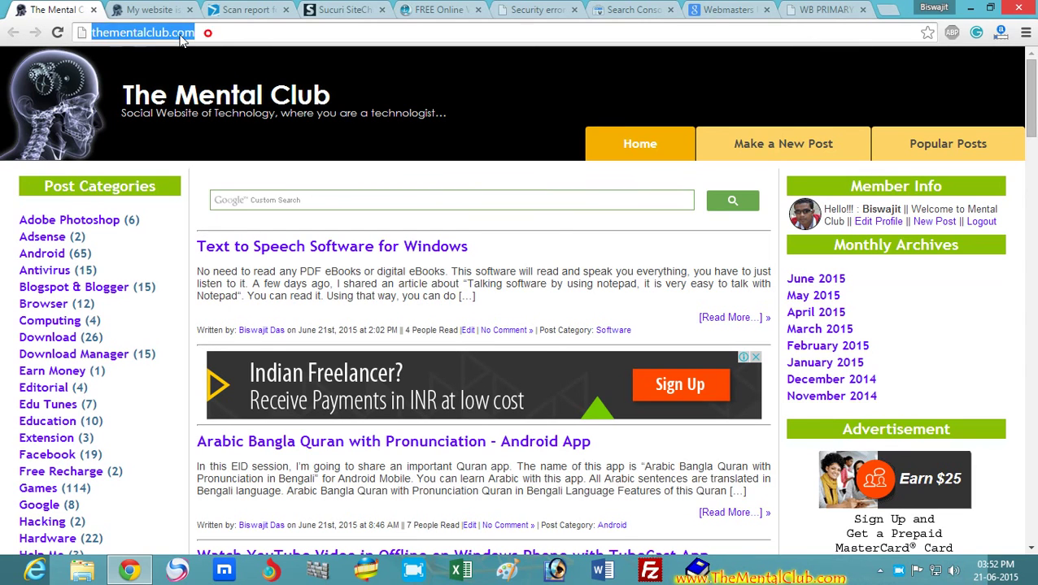
{"action": "left_click", "coordinate": [207, 33]}
{"action": "left_click", "coordinate": [180, 32]}
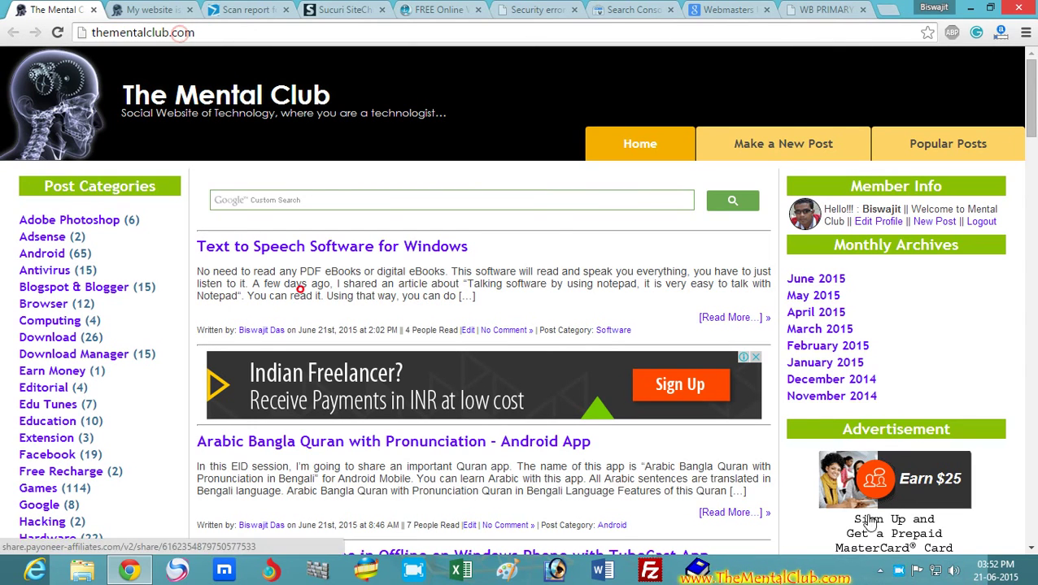